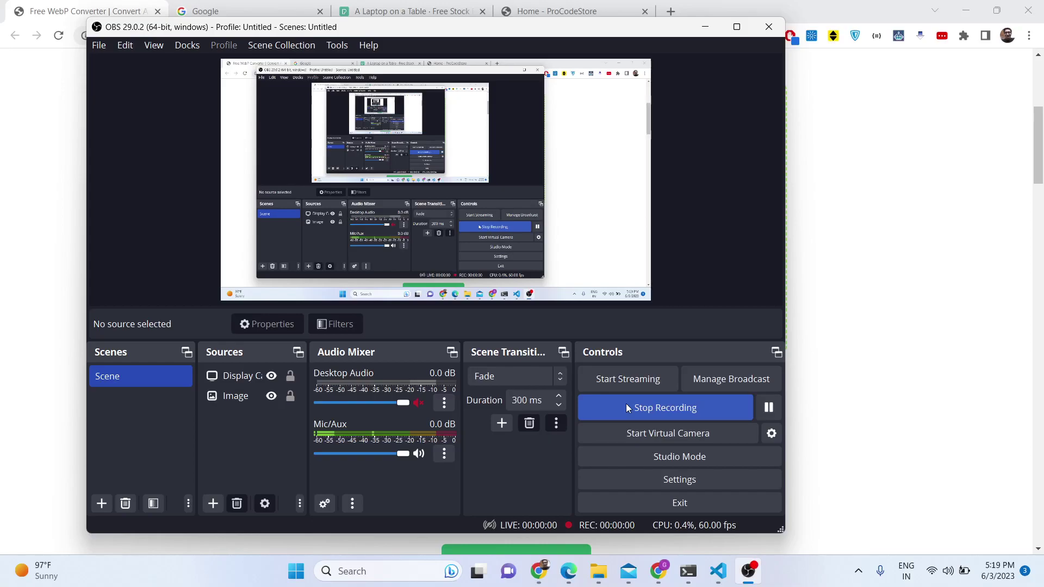
Minimize the recorder window and try to reload the converter page at 127.0.0.1:5502
{"action": "left_click", "coordinate": [707, 27]}
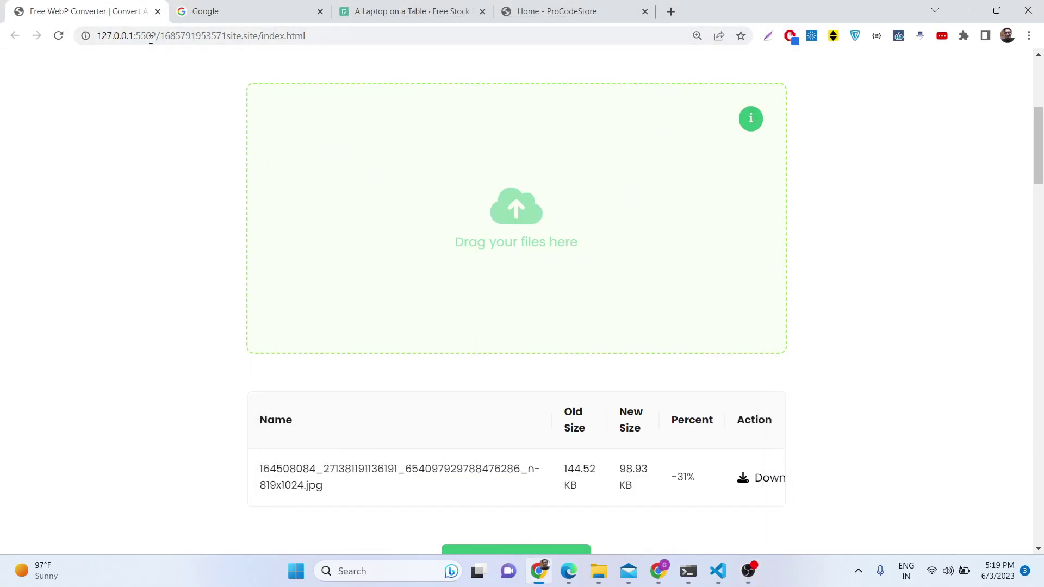
{"action": "left_click", "coordinate": [58, 36]}
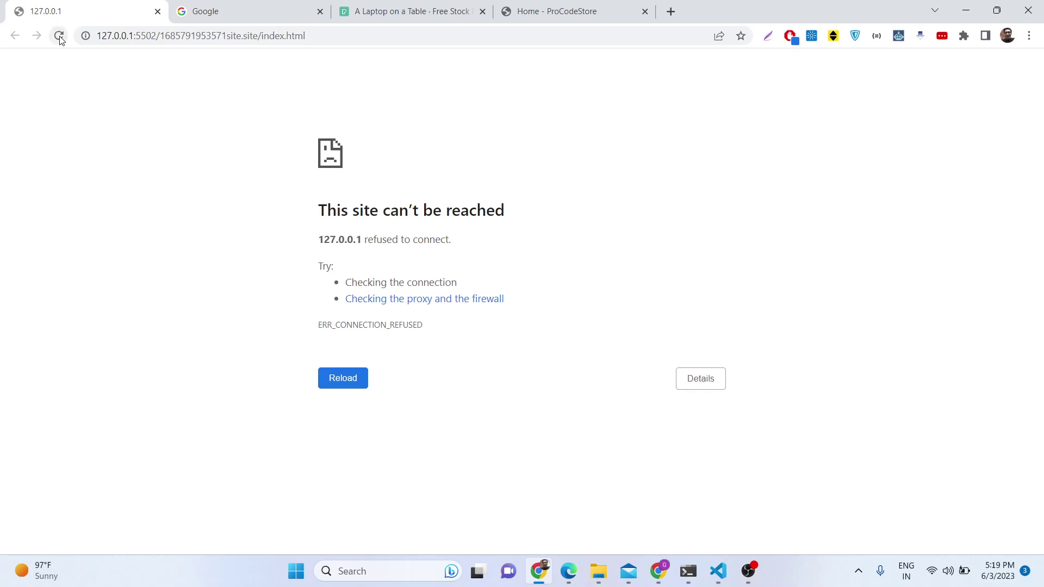
{"action": "left_click", "coordinate": [58, 36]}
Switch to Visual Studio Code, open index.html with Live Server and look over the served converter page
{"action": "left_click", "coordinate": [718, 571]}
{"action": "right_click", "coordinate": [333, 220]}
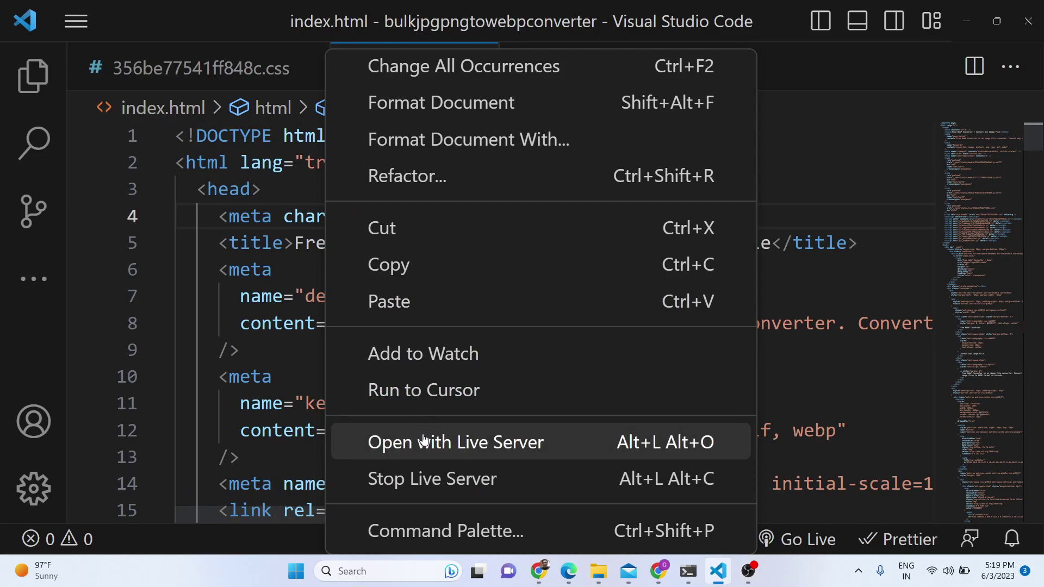
{"action": "left_click", "coordinate": [398, 439]}
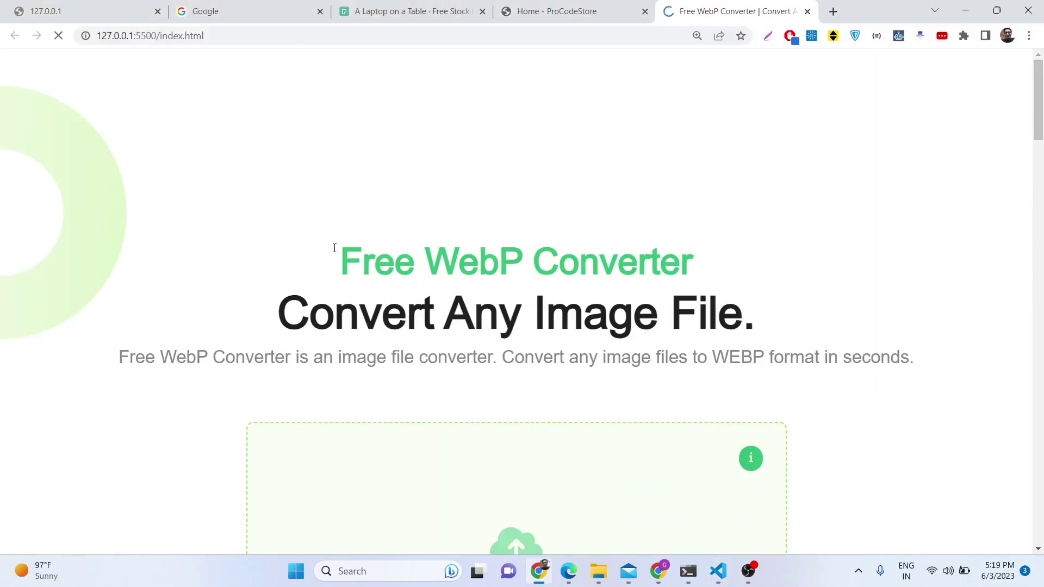
{"action": "scroll", "coordinate": [384, 270], "scroll_direction": "down", "scroll_amount": 8}
{"action": "scroll", "coordinate": [385, 271], "scroll_direction": "up", "scroll_amount": 5}
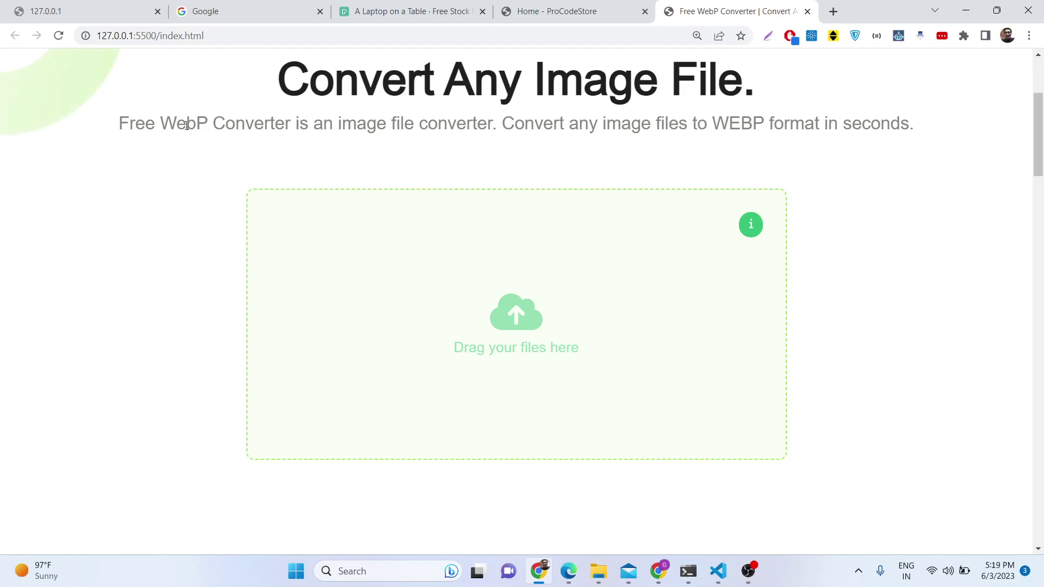
{"action": "left_click_drag", "start_coordinate": [158, 126], "coordinate": [209, 126]}
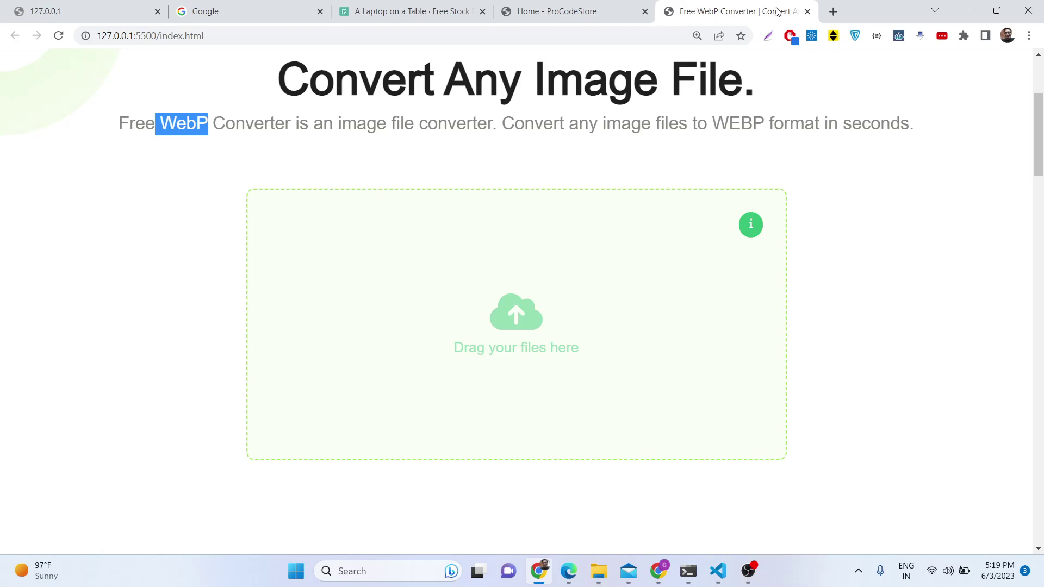
Open google.com in a new tab, search for webp and read the featured description of the format
{"action": "left_click", "coordinate": [829, 17]}
{"action": "type", "text": "google.com"}
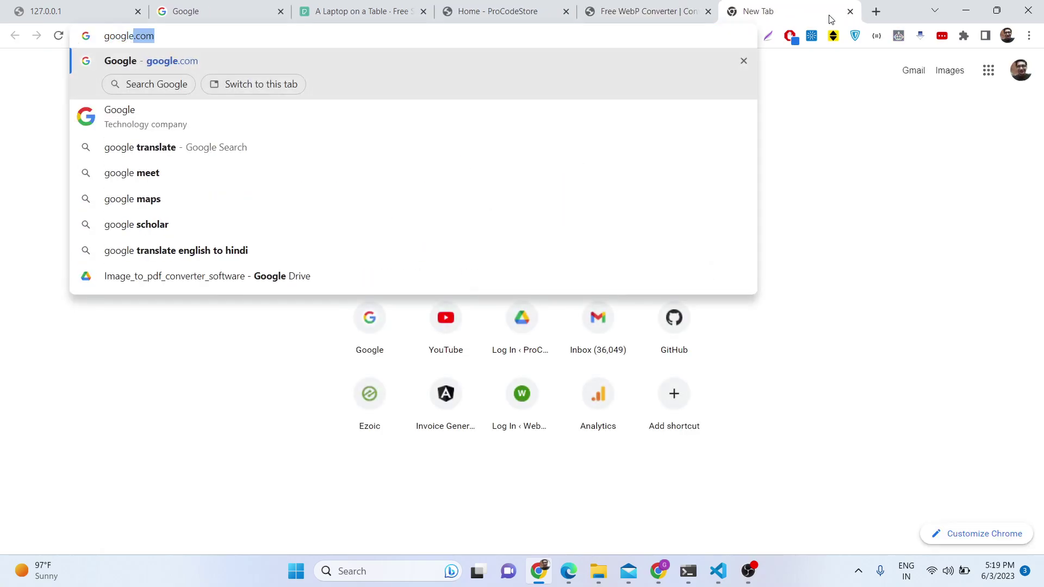
{"action": "key", "text": "Return"}
{"action": "type", "text": "web"}
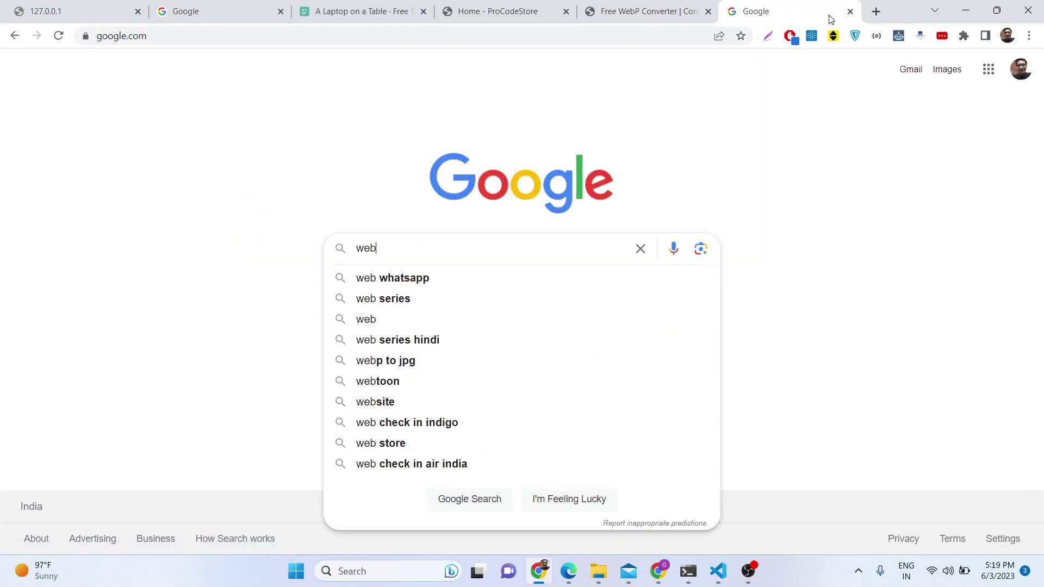
{"action": "type", "text": "p"}
{"action": "key", "text": "Return"}
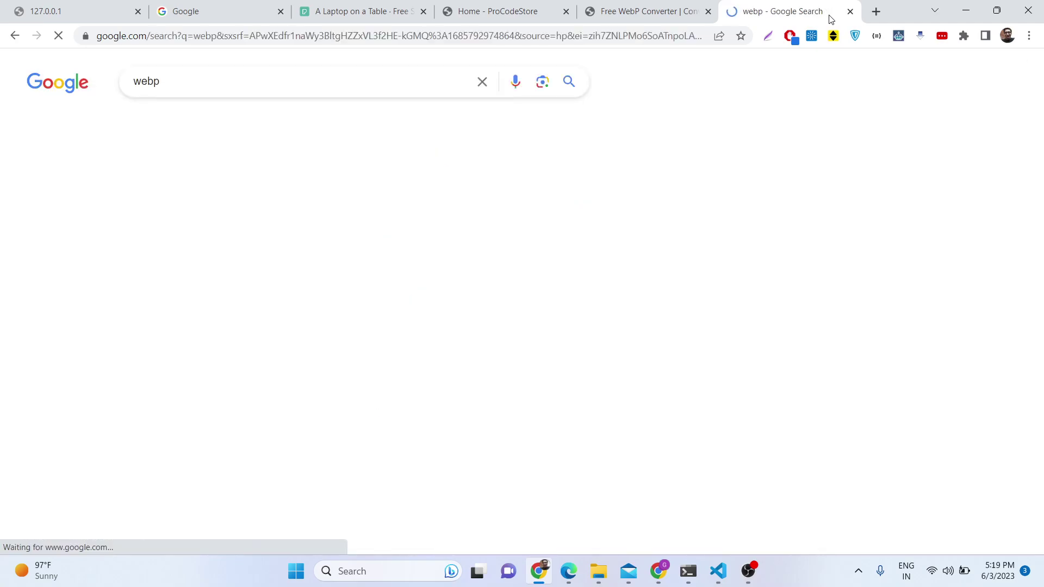
{"action": "left_click_drag", "start_coordinate": [165, 178], "coordinate": [393, 178]}
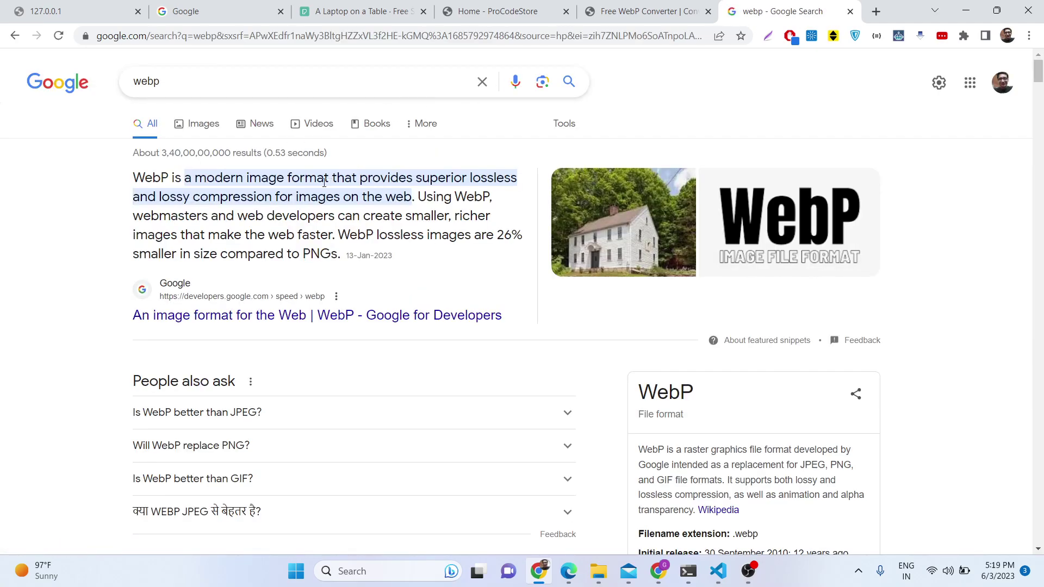
{"action": "left_click_drag", "start_coordinate": [147, 197], "coordinate": [383, 200]}
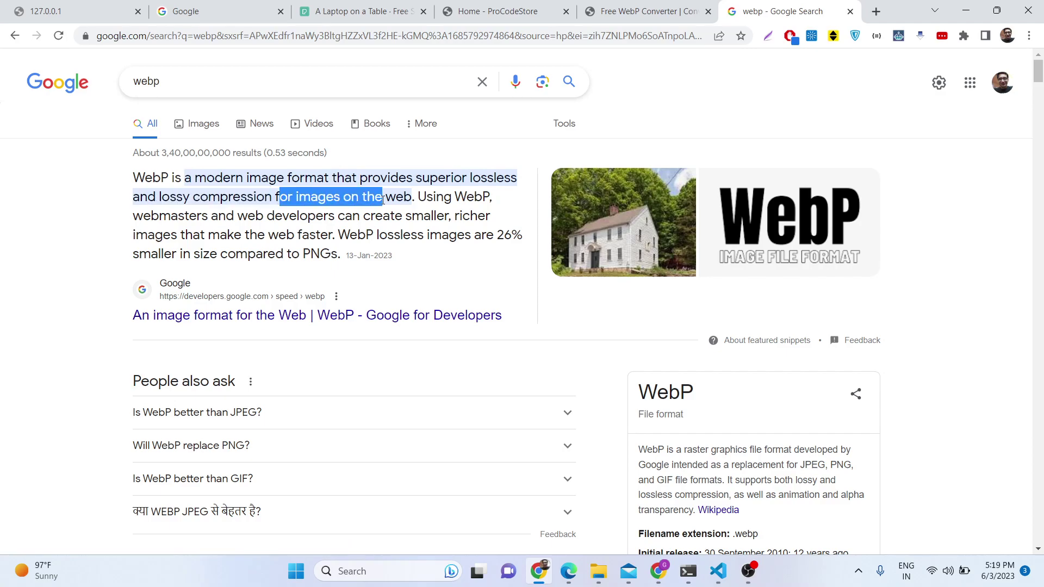
{"action": "left_click", "coordinate": [383, 200]}
{"action": "left_click", "coordinate": [665, 8]}
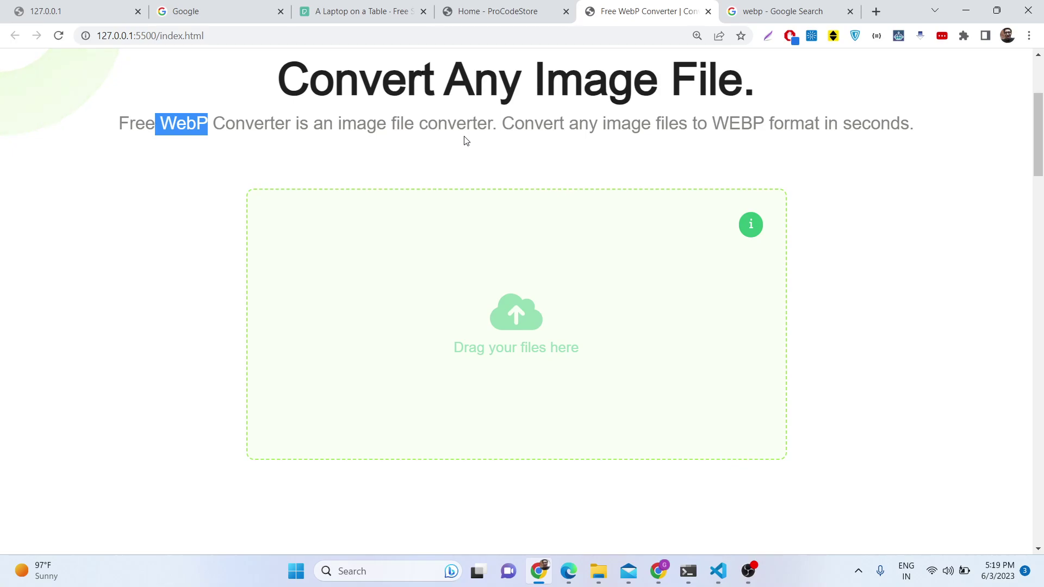
{"action": "left_click", "coordinate": [405, 170]}
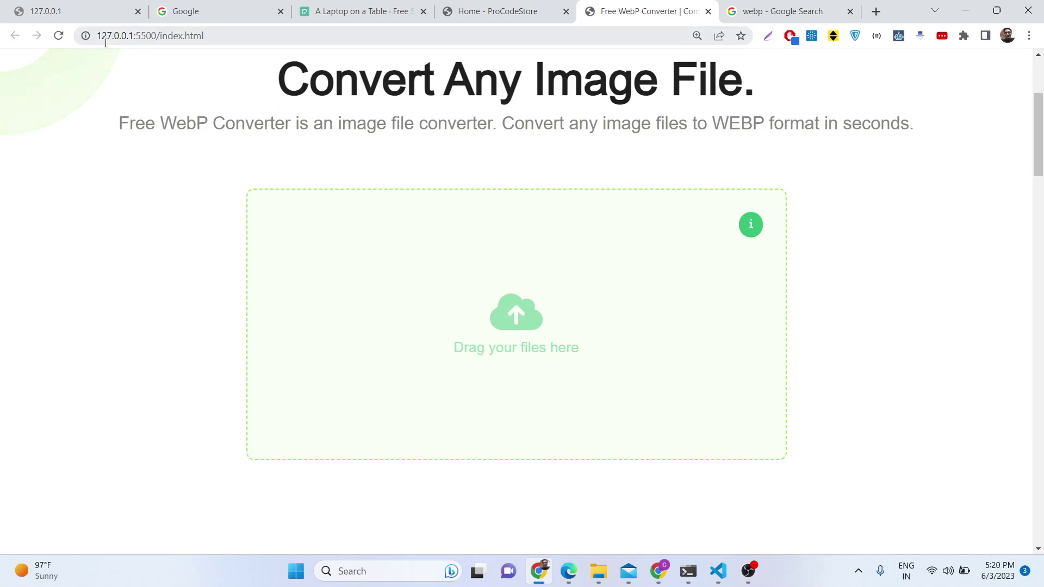
{"action": "left_click_drag", "start_coordinate": [265, 83], "coordinate": [765, 84]}
{"action": "left_click", "coordinate": [765, 84]}
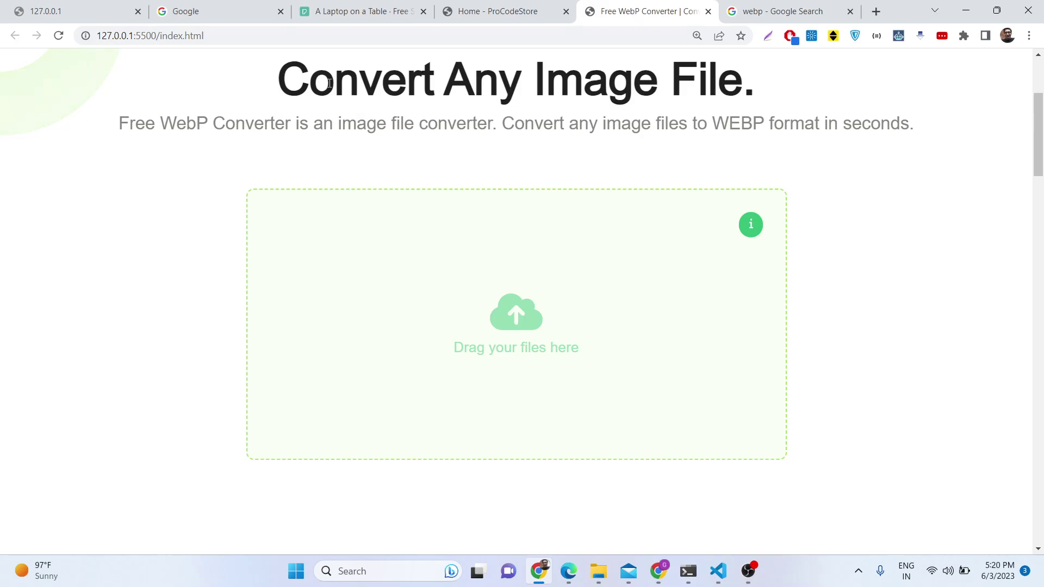
{"action": "left_click_drag", "start_coordinate": [277, 83], "coordinate": [764, 86]}
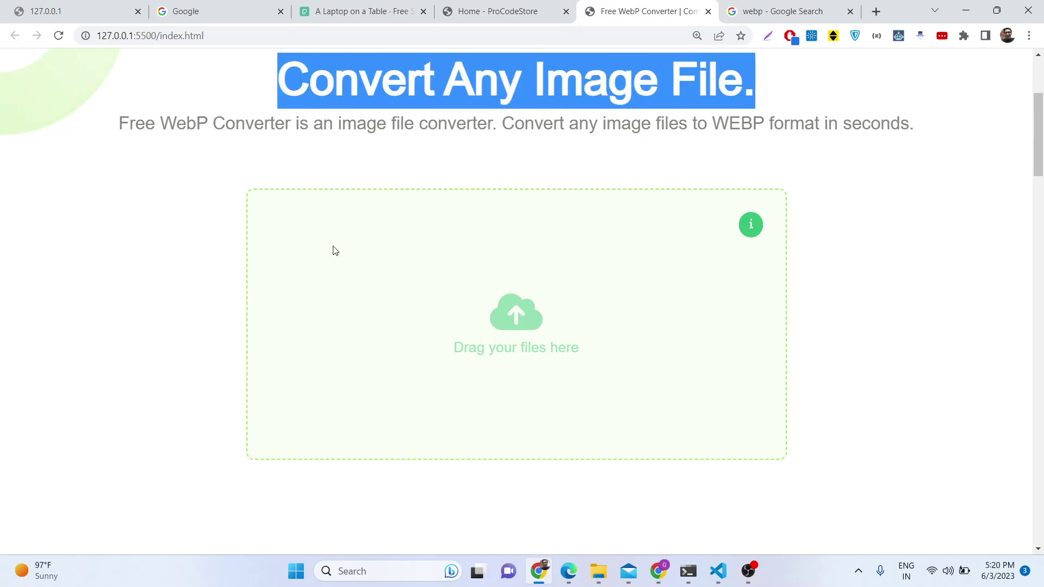
{"action": "left_click", "coordinate": [517, 314]}
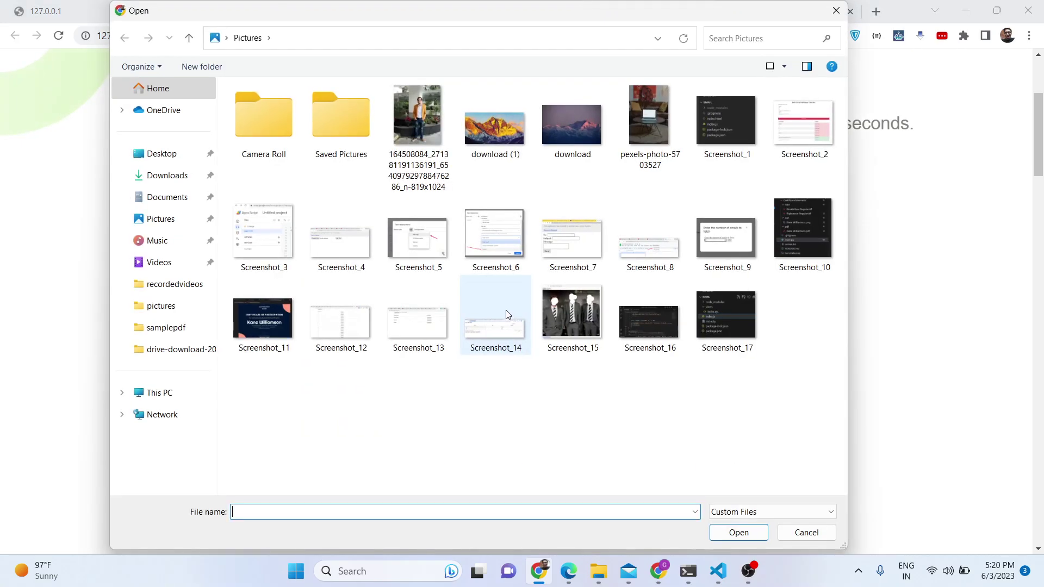
{"action": "double_click", "coordinate": [417, 124]}
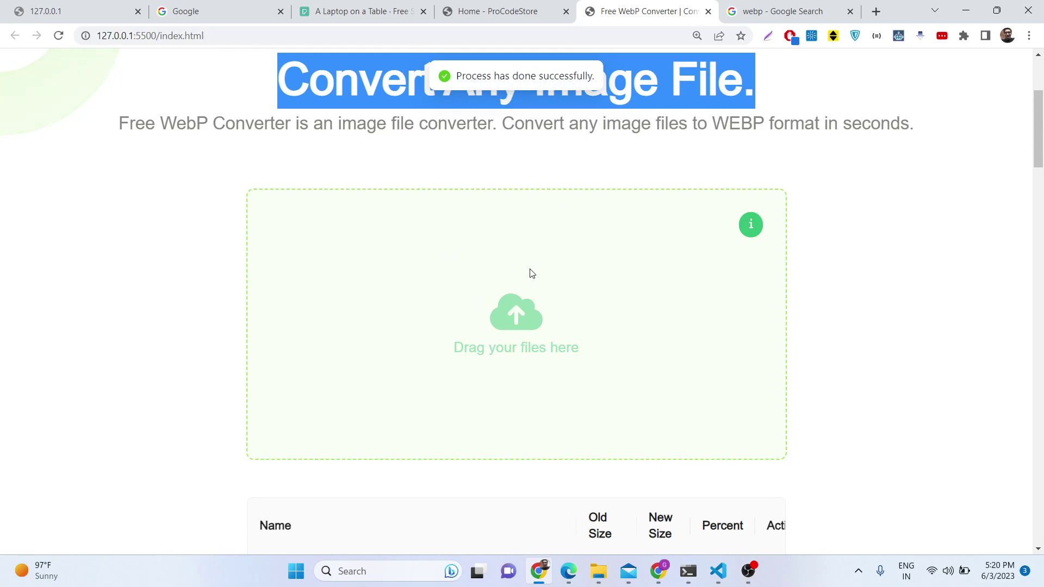
Examine the conversion table's file name, old size, new size and percent columns for the converted image
{"action": "scroll", "coordinate": [532, 273], "scroll_direction": "down", "scroll_amount": 3}
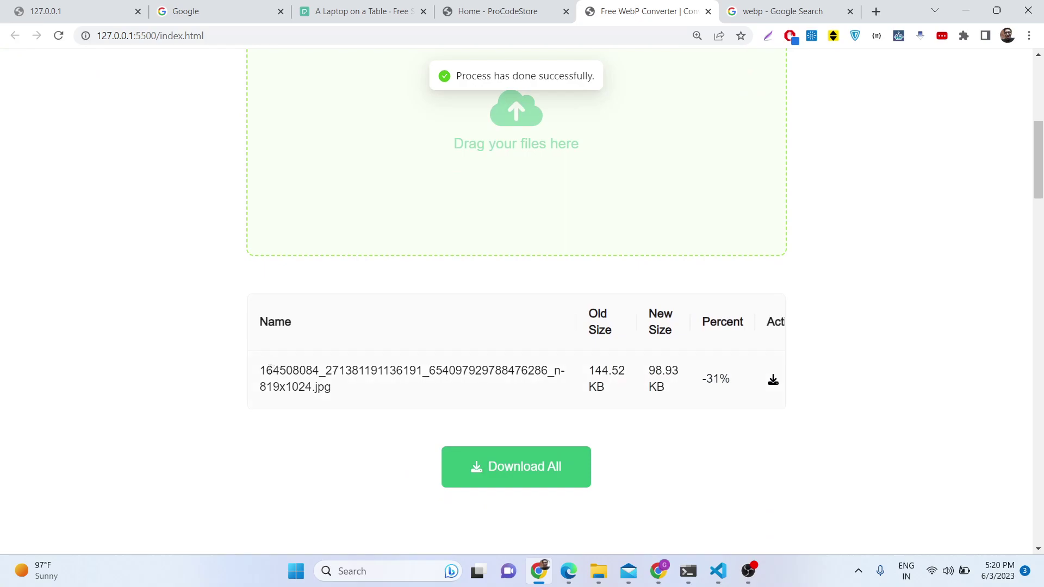
{"action": "left_click_drag", "start_coordinate": [270, 370], "coordinate": [353, 388]}
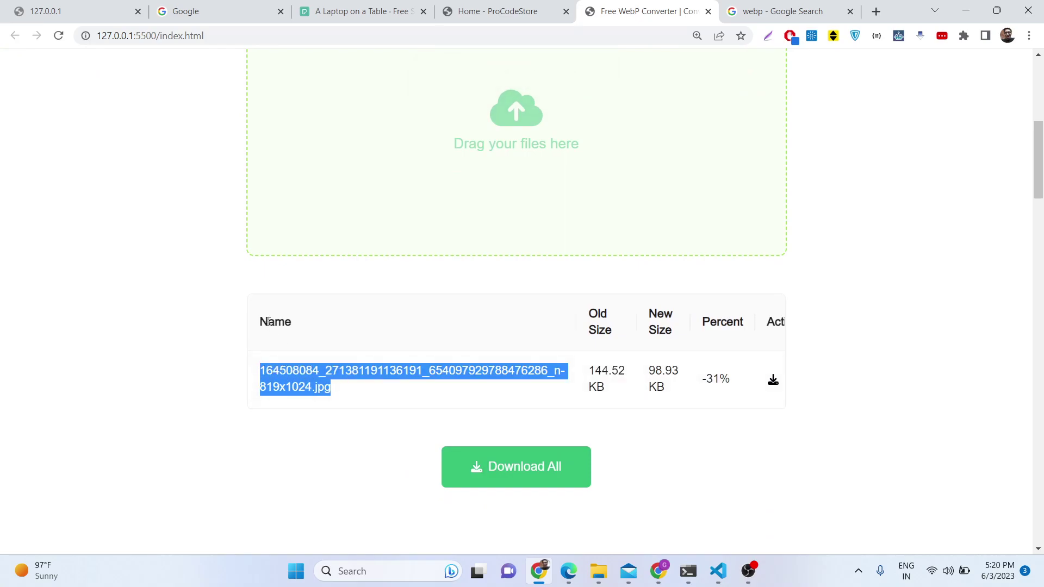
{"action": "left_click_drag", "start_coordinate": [583, 314], "coordinate": [628, 333]}
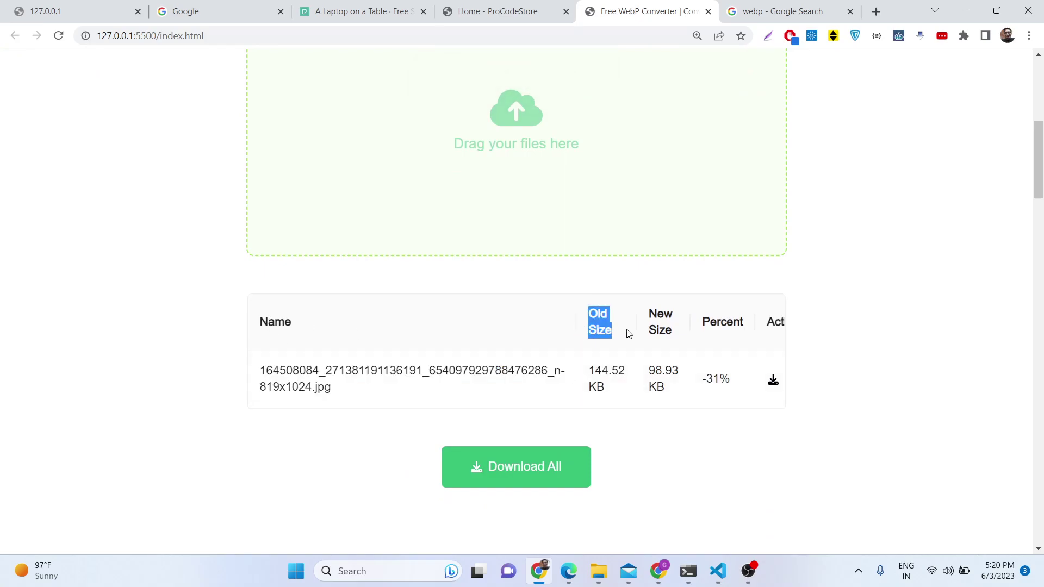
{"action": "mouse_move", "coordinate": [588, 371]}
{"action": "left_mouse_down"}
{"action": "mouse_move", "coordinate": [625, 372]}
{"action": "mouse_move", "coordinate": [598, 387]}
{"action": "mouse_move", "coordinate": [587, 371]}
{"action": "left_mouse_up"}
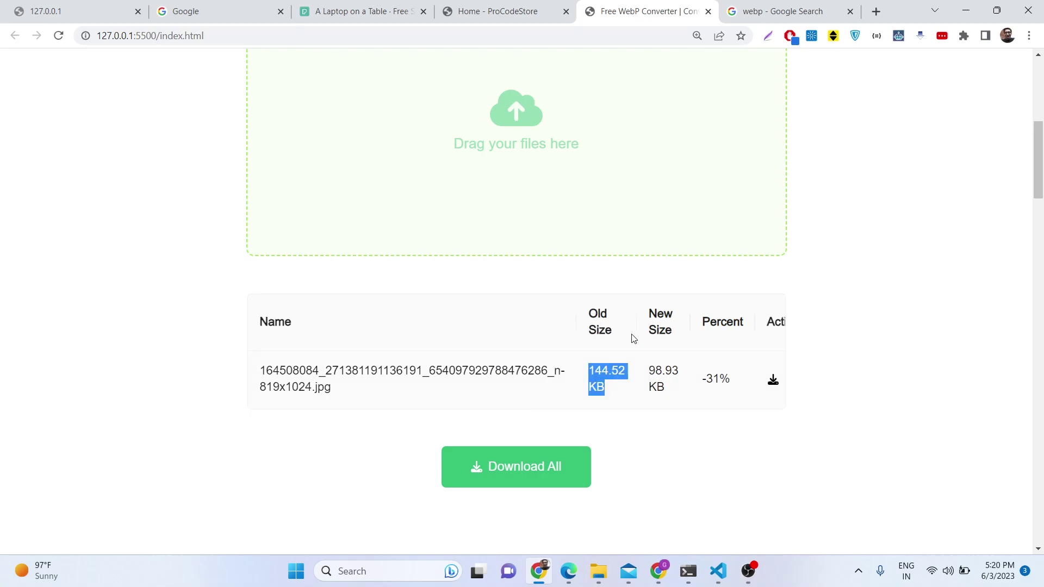
{"action": "left_click_drag", "start_coordinate": [649, 313], "coordinate": [672, 351]}
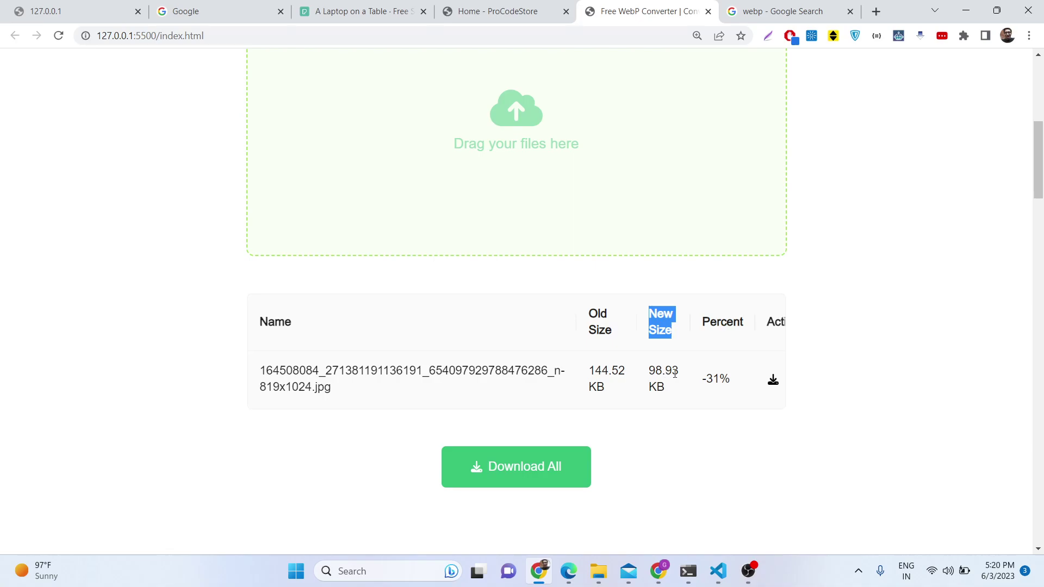
{"action": "left_click_drag", "start_coordinate": [676, 390], "coordinate": [645, 373]}
{"action": "left_click_drag", "start_coordinate": [694, 324], "coordinate": [746, 326]}
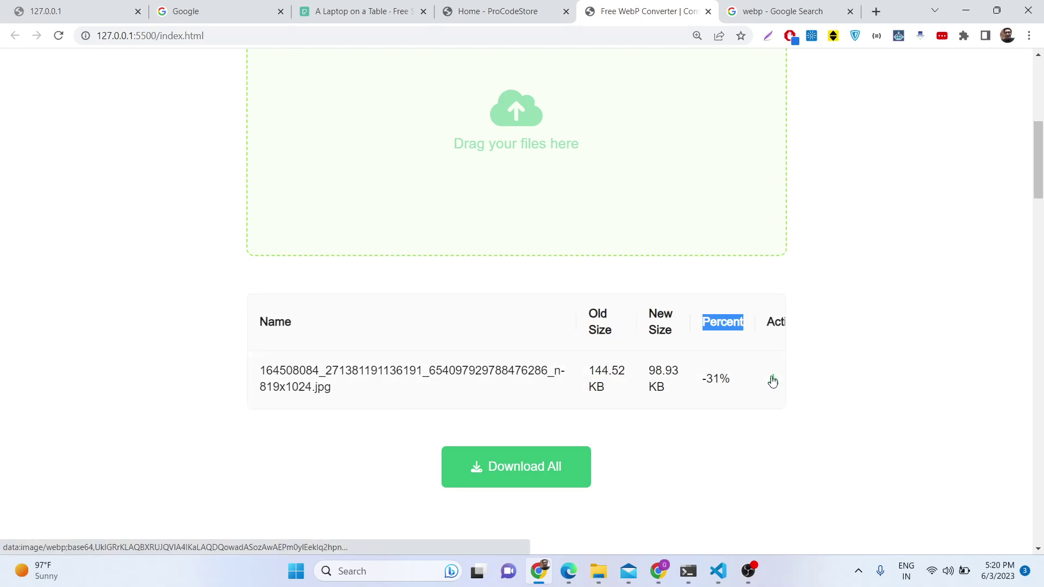
Download the converted WebP image and open it to check the file type offered for saving, without saving a copy
{"action": "left_click", "coordinate": [772, 381]}
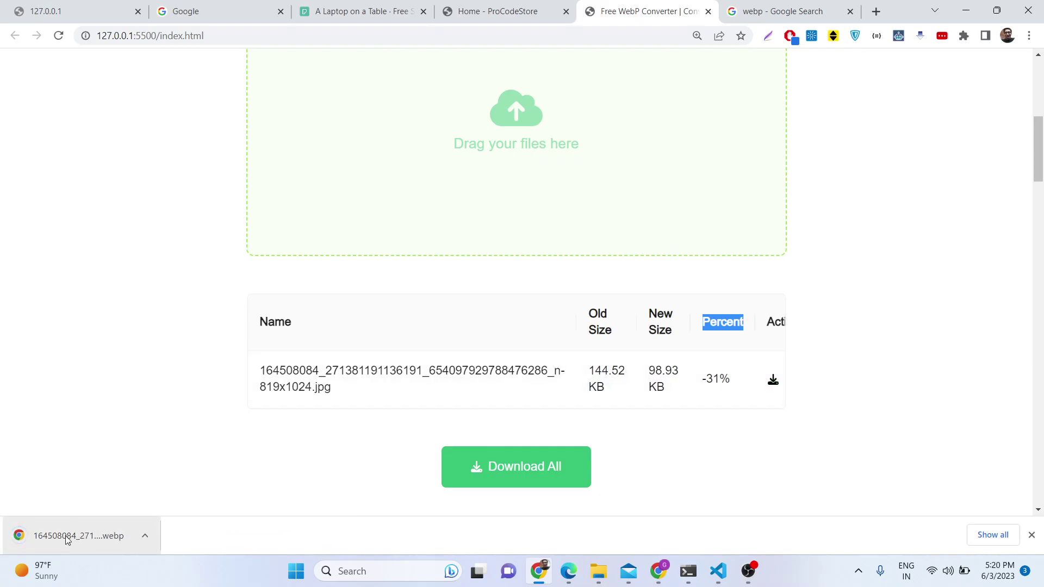
{"action": "left_click", "coordinate": [83, 538]}
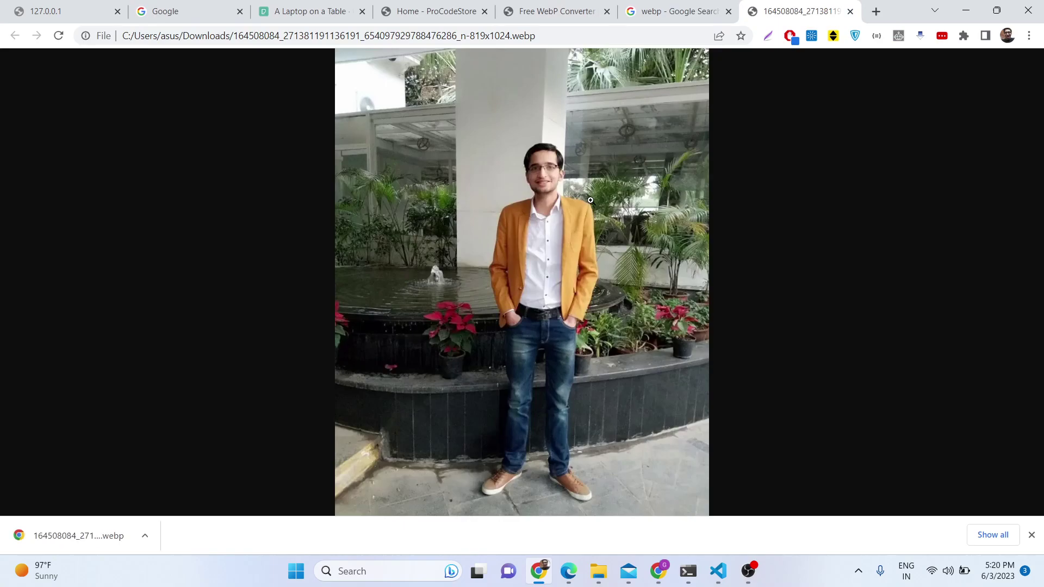
{"action": "right_click", "coordinate": [506, 190]}
{"action": "left_click", "coordinate": [530, 215]}
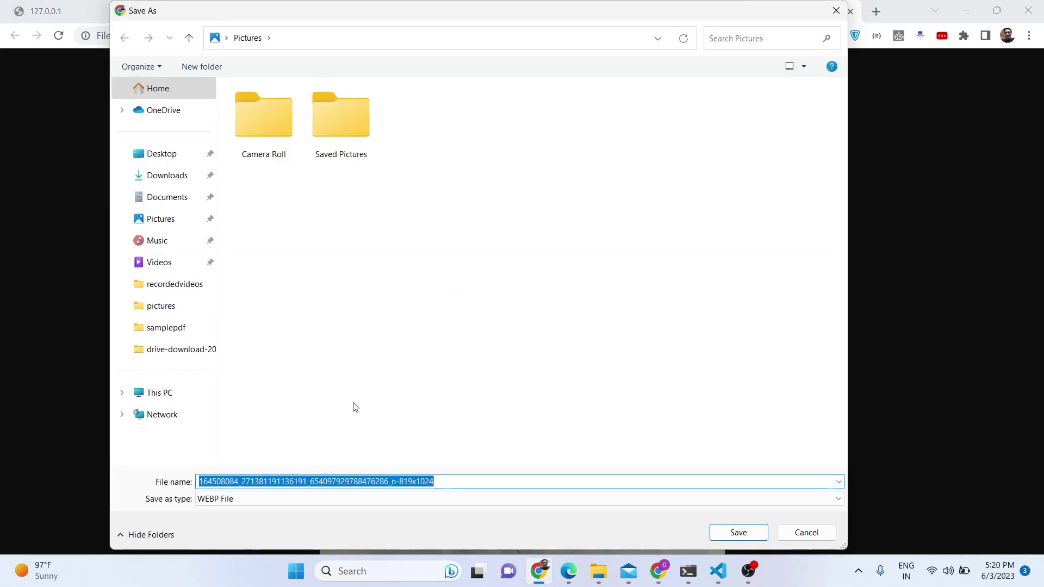
{"action": "left_click", "coordinate": [820, 532]}
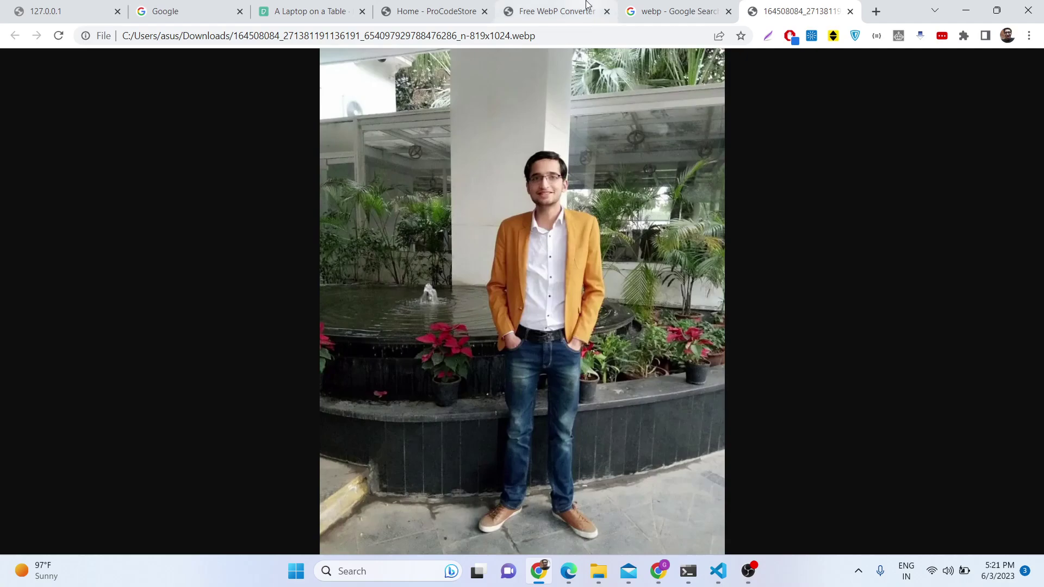
Return to the WebP converter page and reload it to clear the previous conversion
{"action": "mouse_move", "coordinate": [646, 4]}
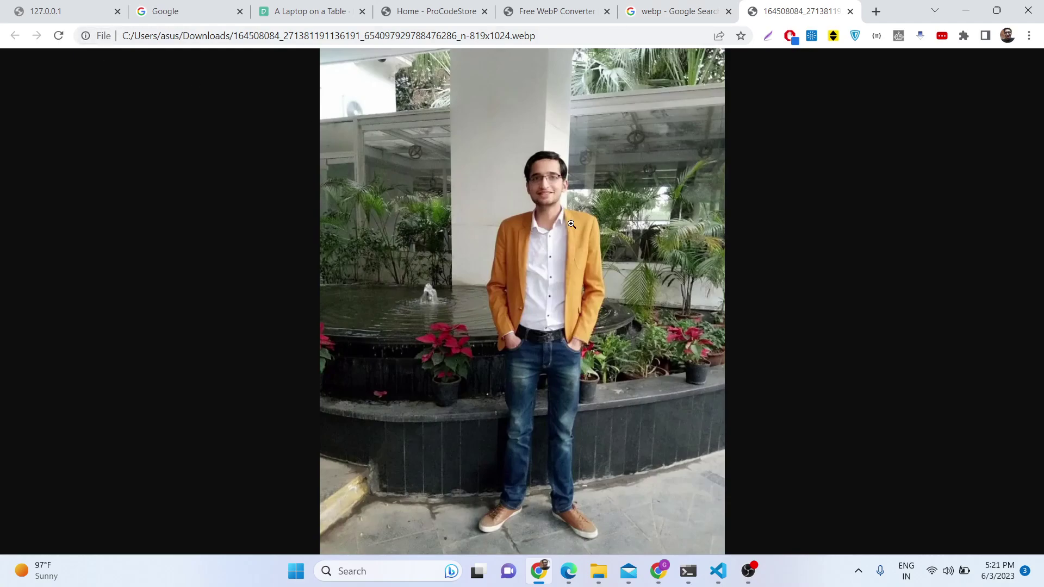
{"action": "left_click", "coordinate": [664, 4]}
{"action": "left_click", "coordinate": [556, 6]}
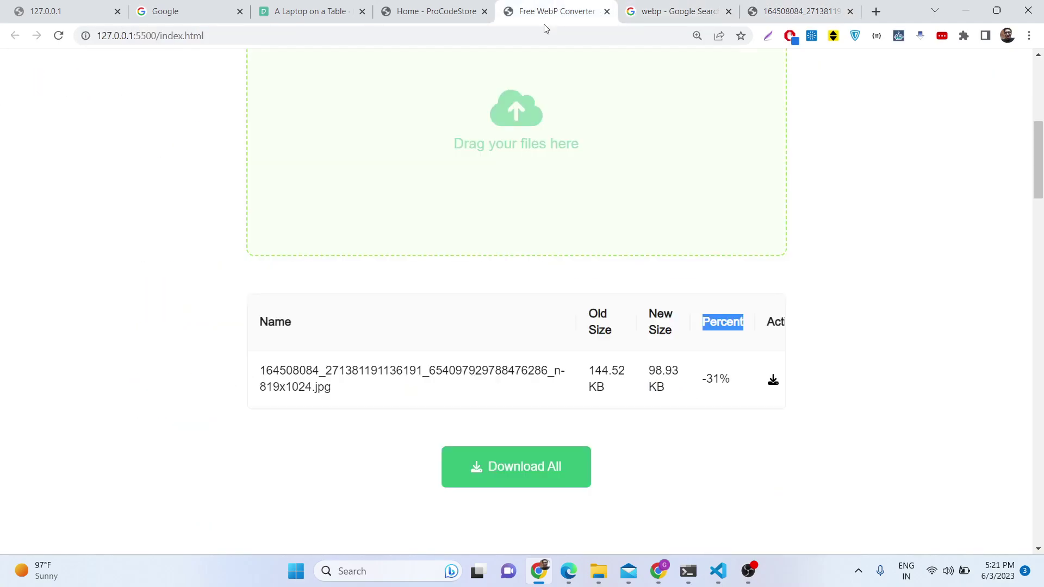
{"action": "scroll", "coordinate": [464, 214], "scroll_direction": "up", "scroll_amount": 1}
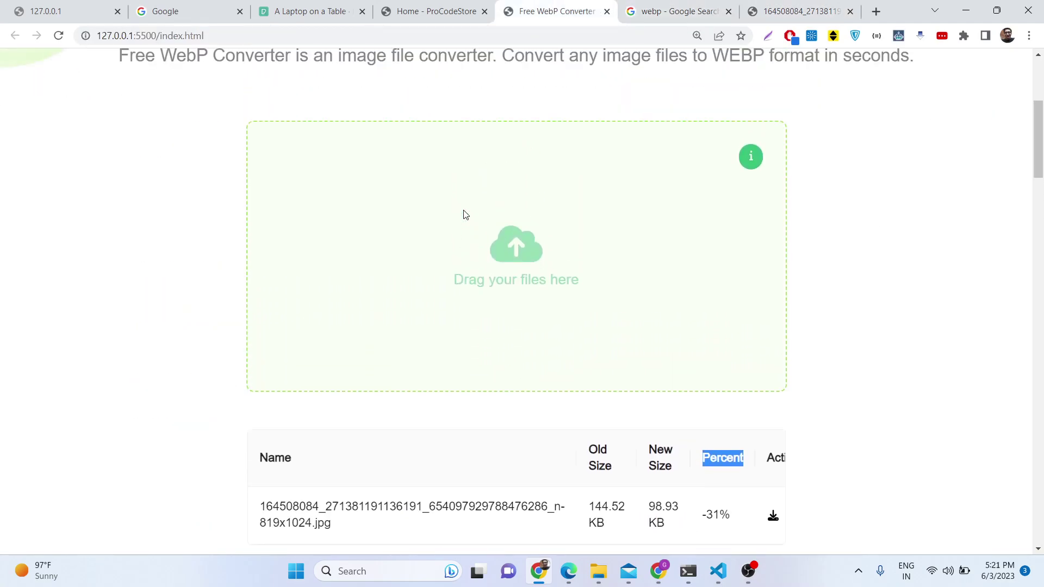
{"action": "scroll", "coordinate": [465, 213], "scroll_direction": "down", "scroll_amount": 1}
{"action": "scroll", "coordinate": [482, 239], "scroll_direction": "up", "scroll_amount": 3}
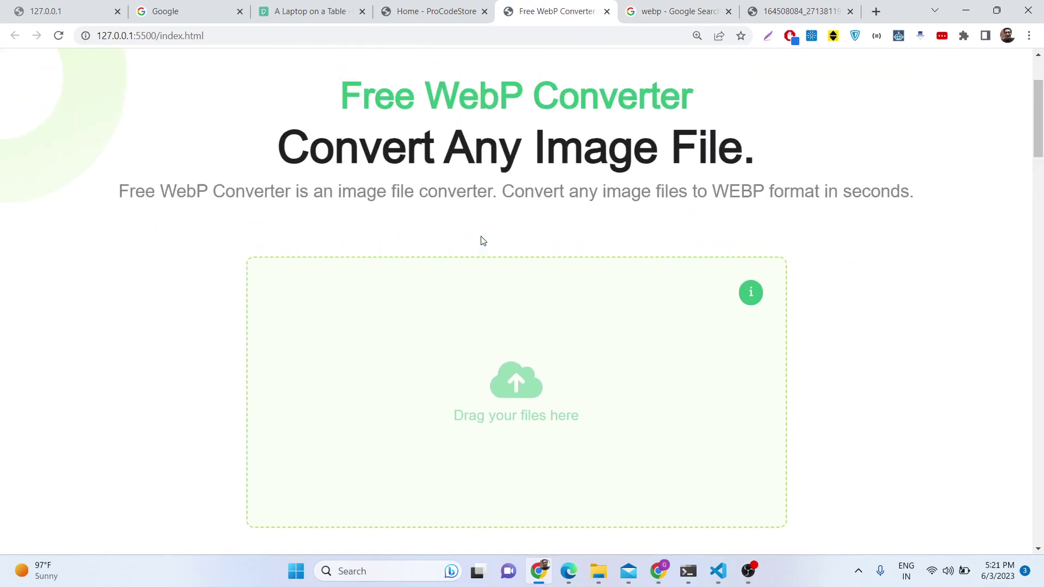
{"action": "left_click", "coordinate": [58, 36]}
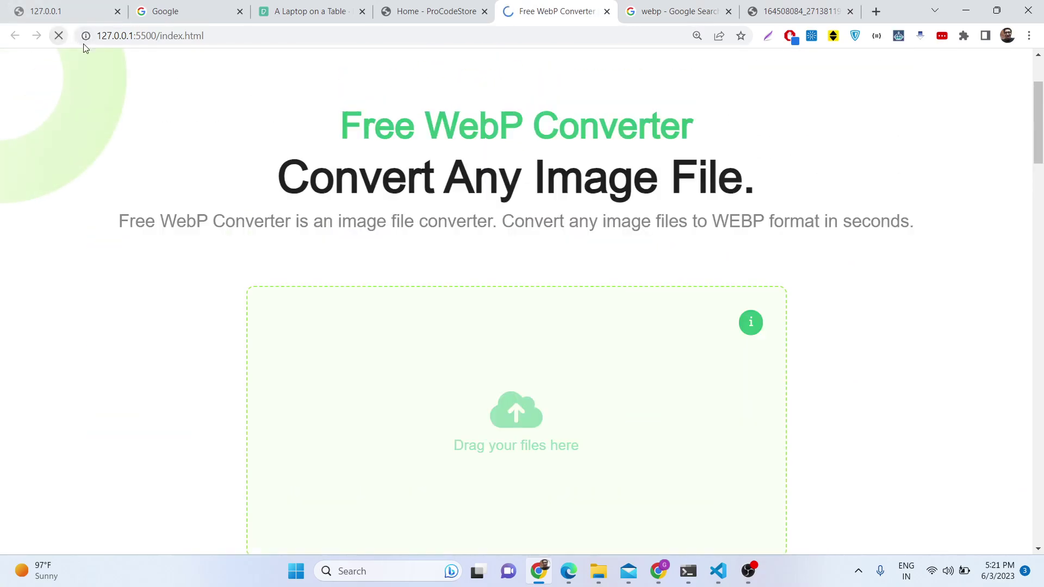
{"action": "scroll", "coordinate": [451, 226], "scroll_direction": "down", "scroll_amount": 2}
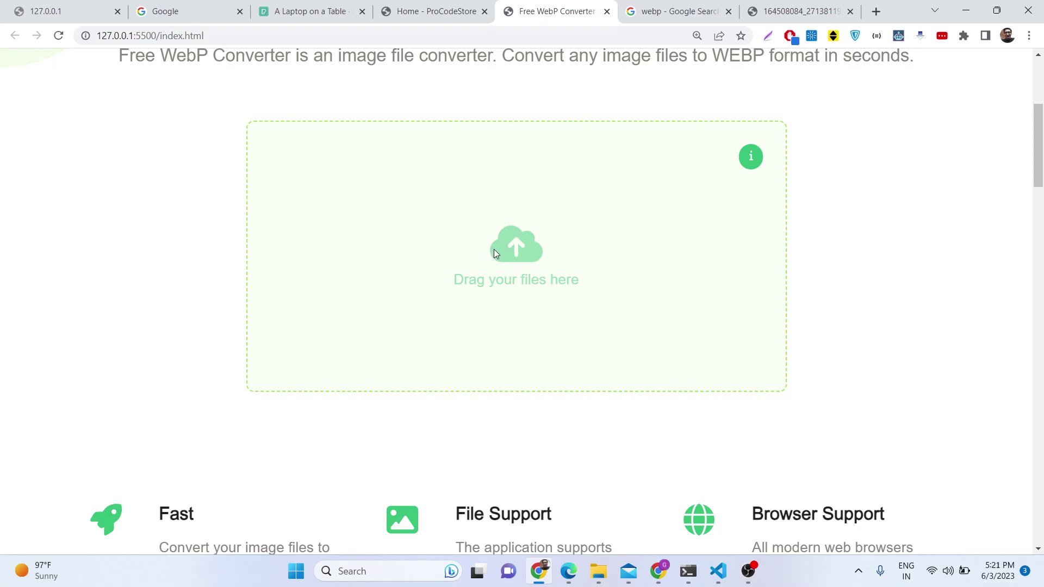
{"action": "scroll", "coordinate": [498, 258], "scroll_direction": "up", "scroll_amount": 1}
{"action": "left_click", "coordinate": [512, 303]}
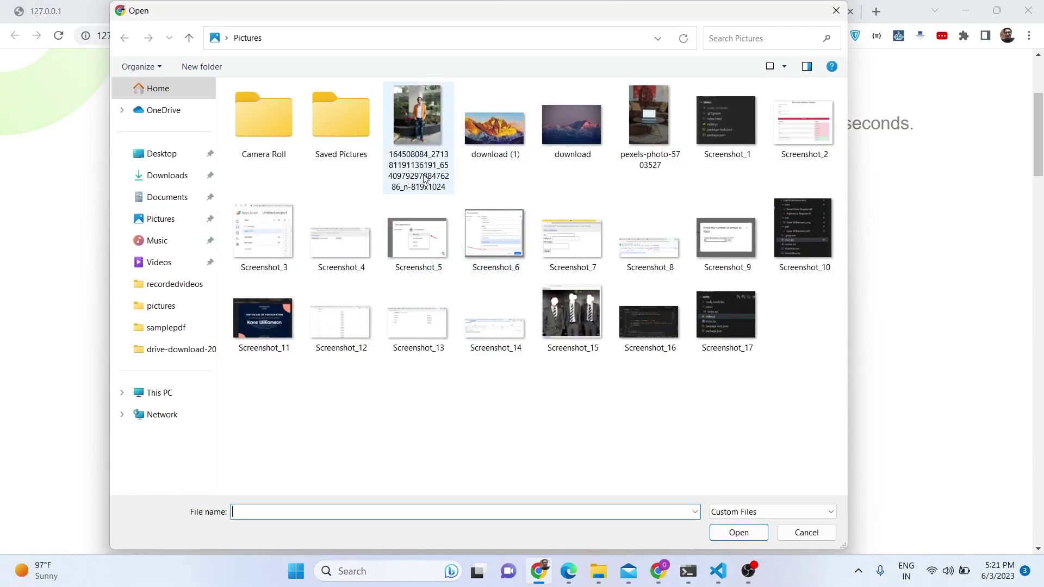
{"action": "left_click", "coordinate": [401, 123]}
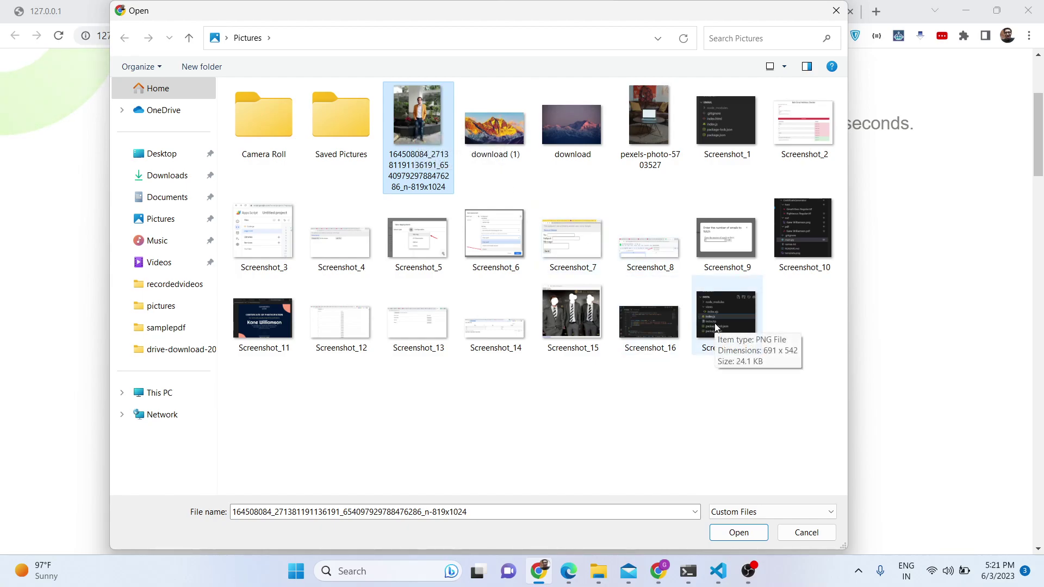
{"action": "left_click", "coordinate": [687, 361]}
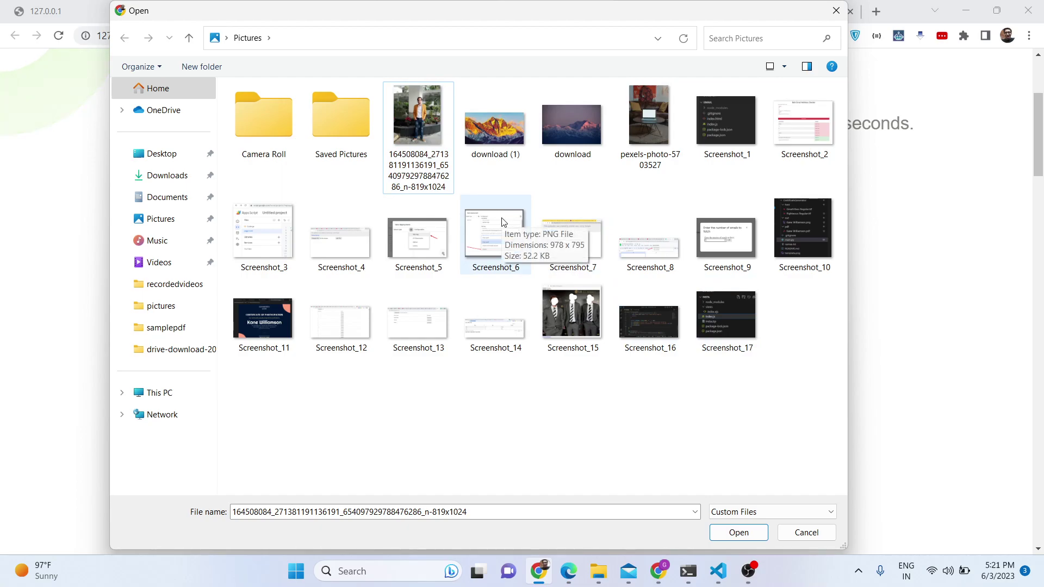
{"action": "left_click", "coordinate": [428, 128]}
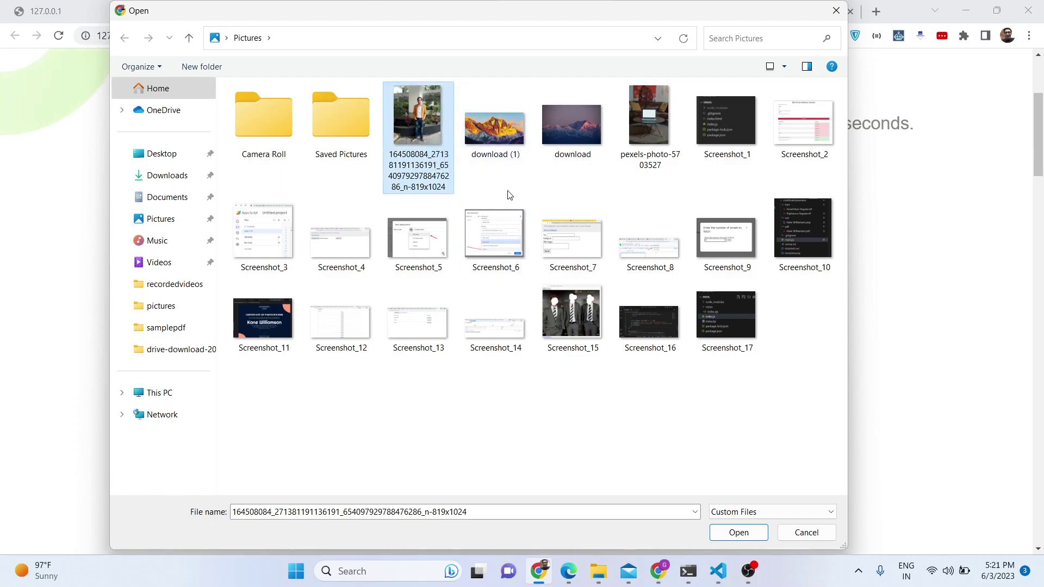
{"action": "left_click", "coordinate": [719, 321], "text": "shift"}
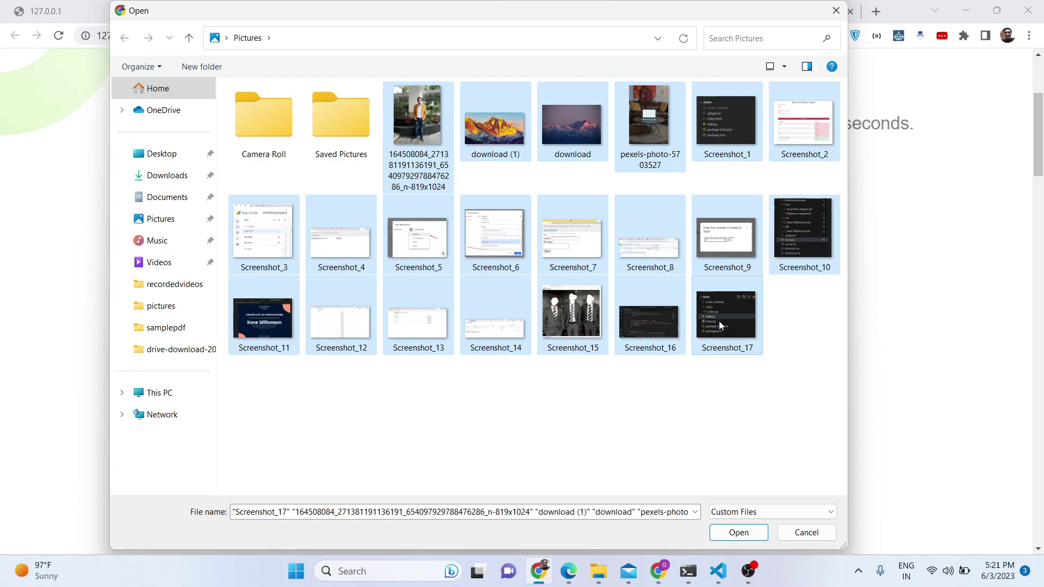
{"action": "key", "text": "Return"}
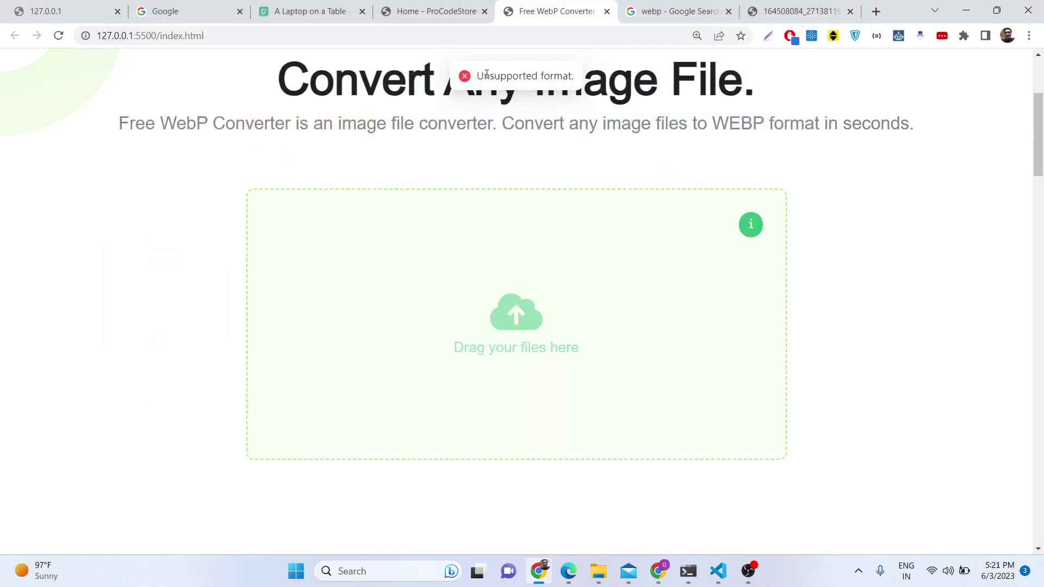
Try to upload only the image named download from the Pictures folder for WebP conversion
{"action": "left_click", "coordinate": [530, 314]}
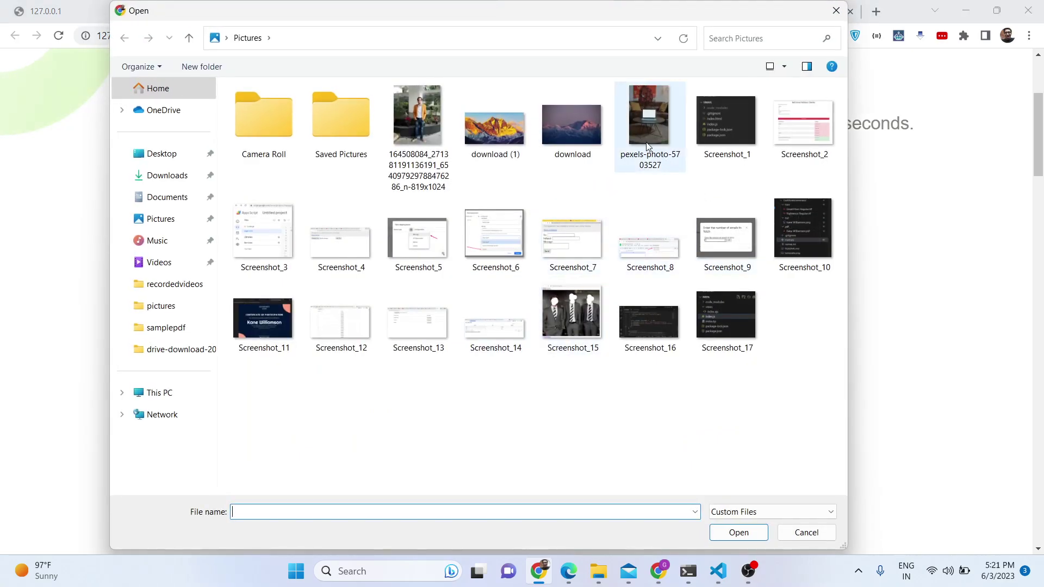
{"action": "left_click", "coordinate": [568, 143]}
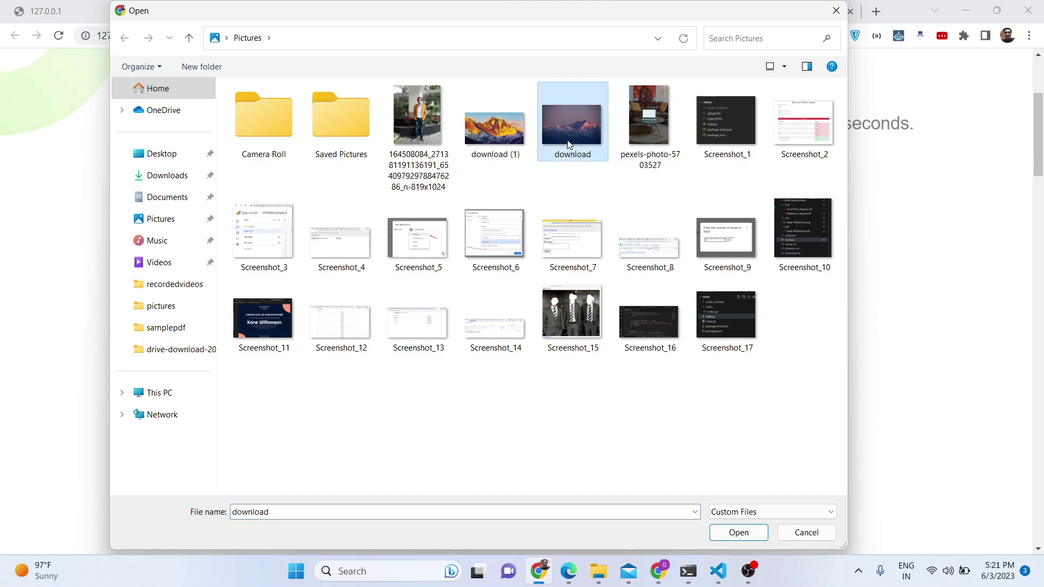
{"action": "right_click", "coordinate": [568, 141]}
{"action": "left_click", "coordinate": [531, 201]}
{"action": "left_click", "coordinate": [558, 156]}
{"action": "double_click", "coordinate": [572, 142]}
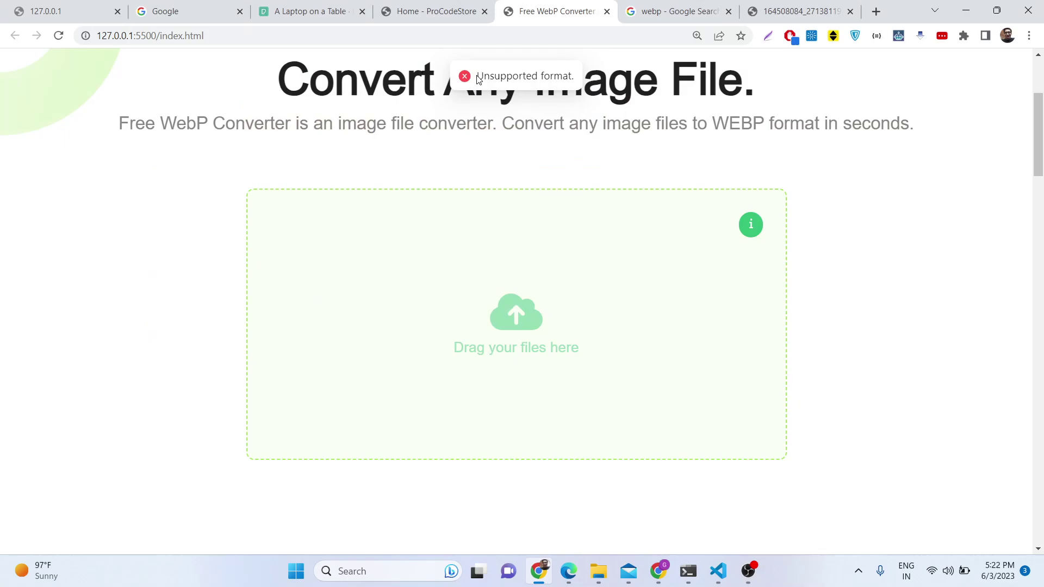
Reopen the converter's file picker and delete the images download and download (1) from the Pictures folder
{"action": "left_click_drag", "start_coordinate": [476, 76], "coordinate": [577, 81]}
{"action": "left_click", "coordinate": [523, 283]}
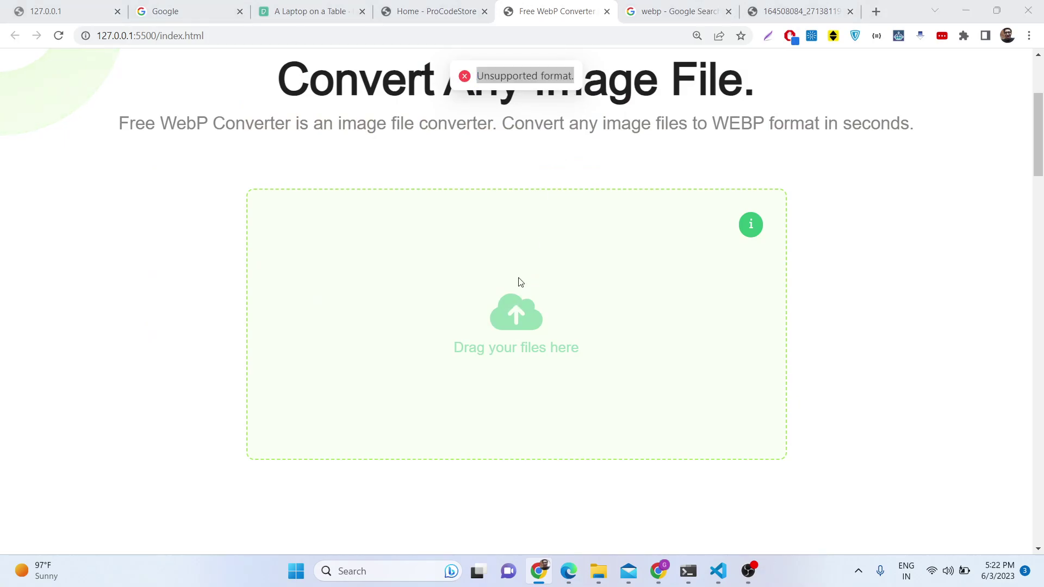
{"action": "left_click", "coordinate": [559, 132]}
{"action": "right_click", "coordinate": [560, 132]}
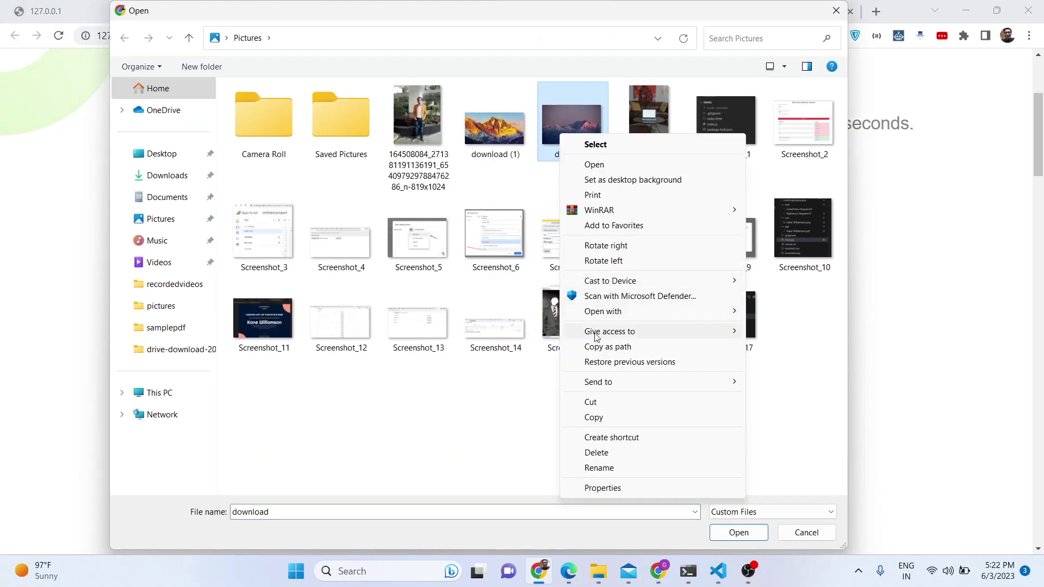
{"action": "left_click", "coordinate": [647, 453]}
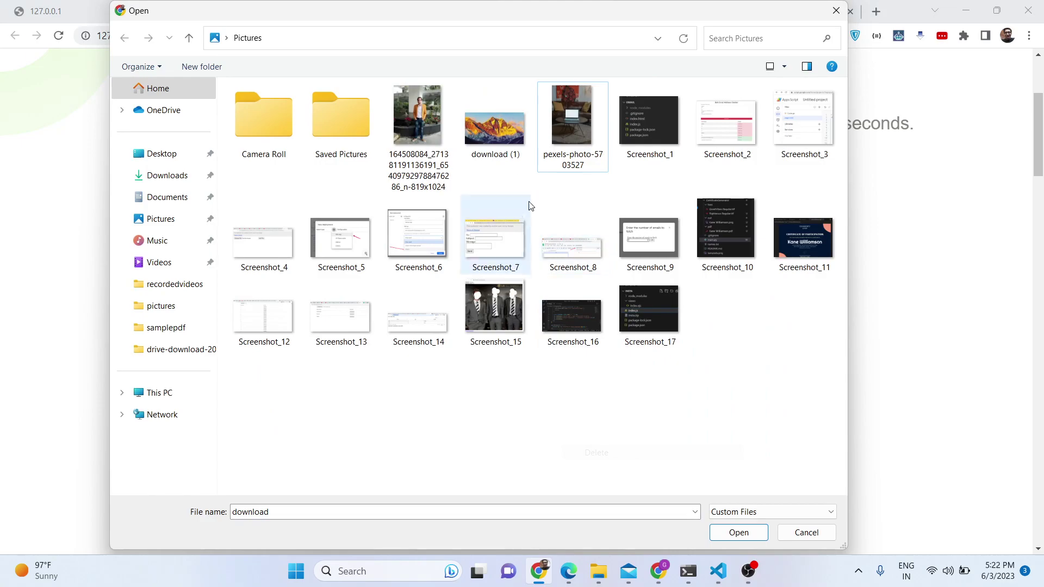
{"action": "right_click", "coordinate": [491, 141]}
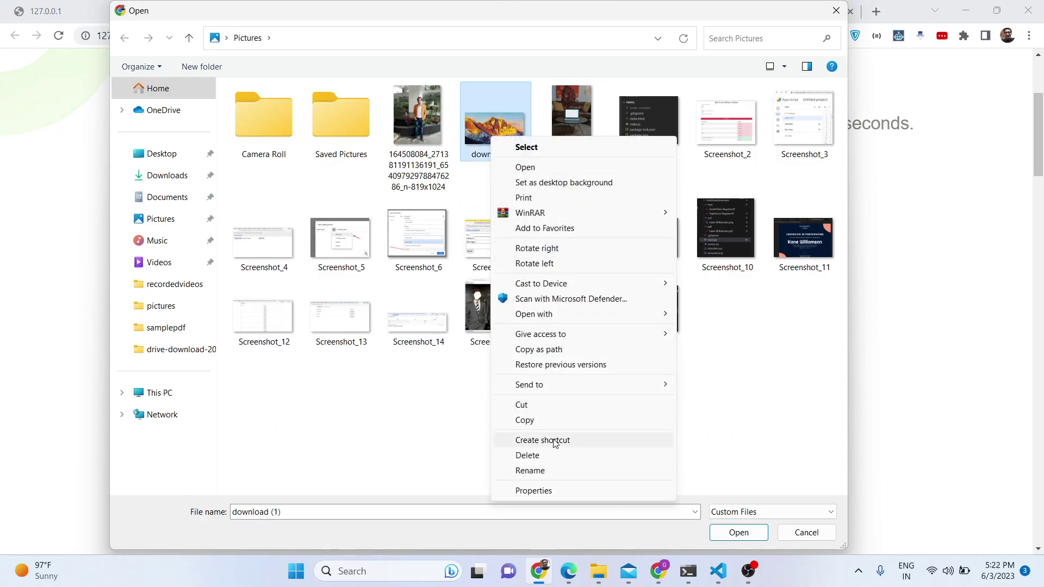
{"action": "left_click", "coordinate": [544, 452]}
{"action": "left_click", "coordinate": [420, 111]}
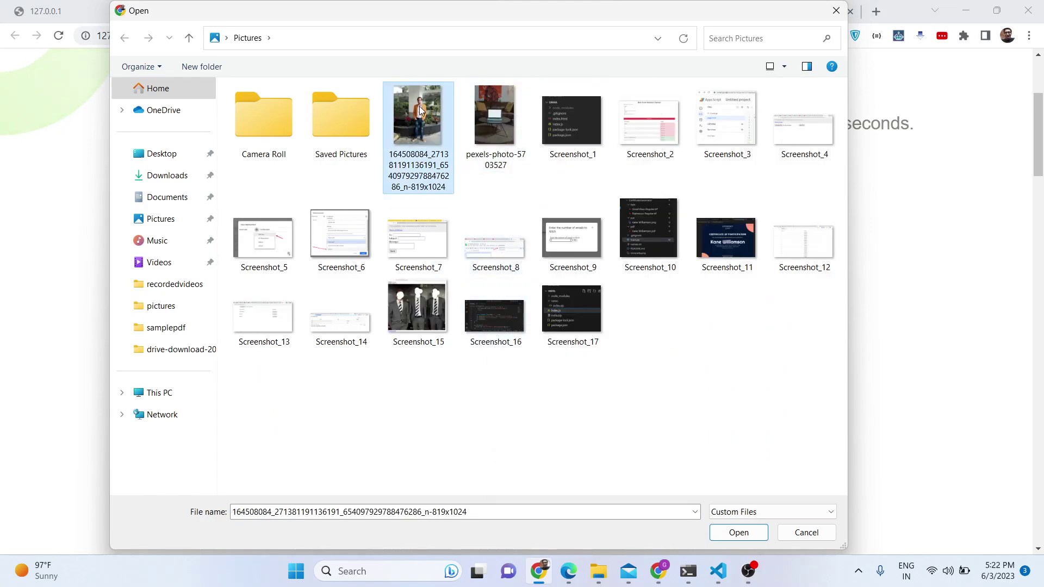
{"action": "left_click", "coordinate": [556, 308], "text": "shift"}
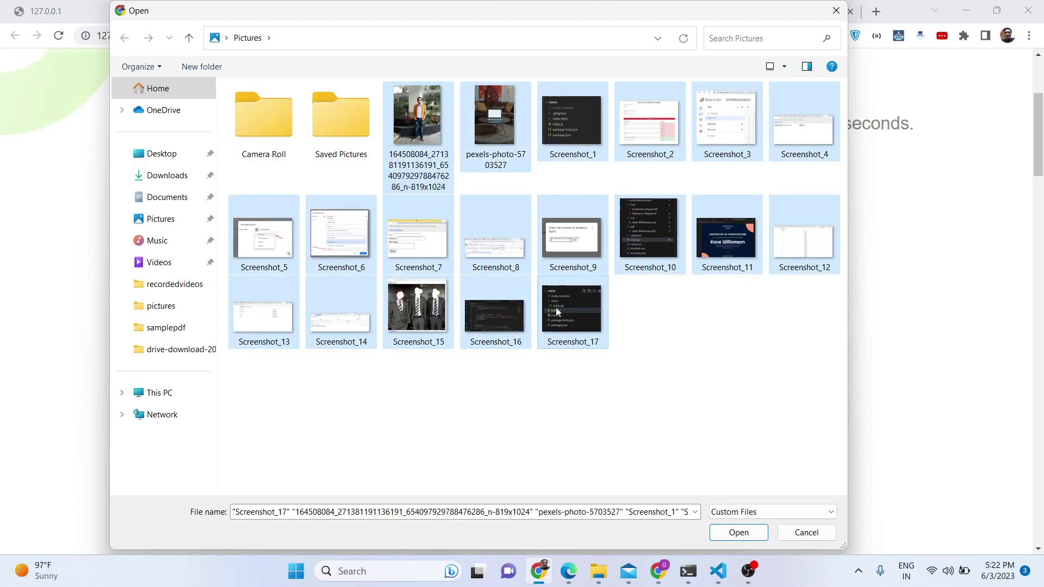
{"action": "key", "text": "Return"}
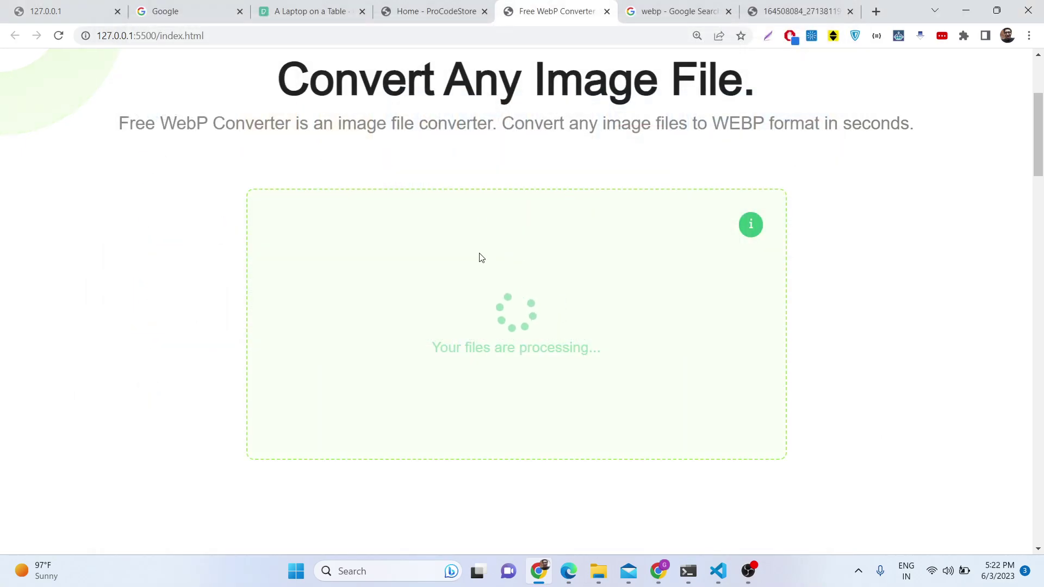
{"action": "scroll", "coordinate": [443, 251], "scroll_direction": "down", "scroll_amount": 3}
{"action": "scroll", "coordinate": [442, 252], "scroll_direction": "up", "scroll_amount": 2}
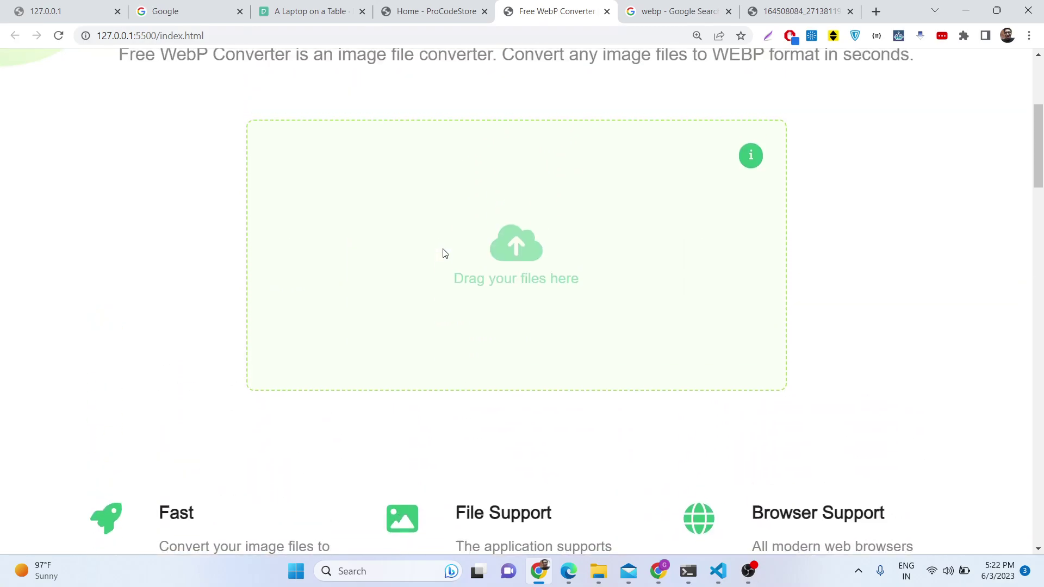
{"action": "scroll", "coordinate": [443, 251], "scroll_direction": "up", "scroll_amount": 2}
{"action": "scroll", "coordinate": [443, 253], "scroll_direction": "down", "scroll_amount": 2}
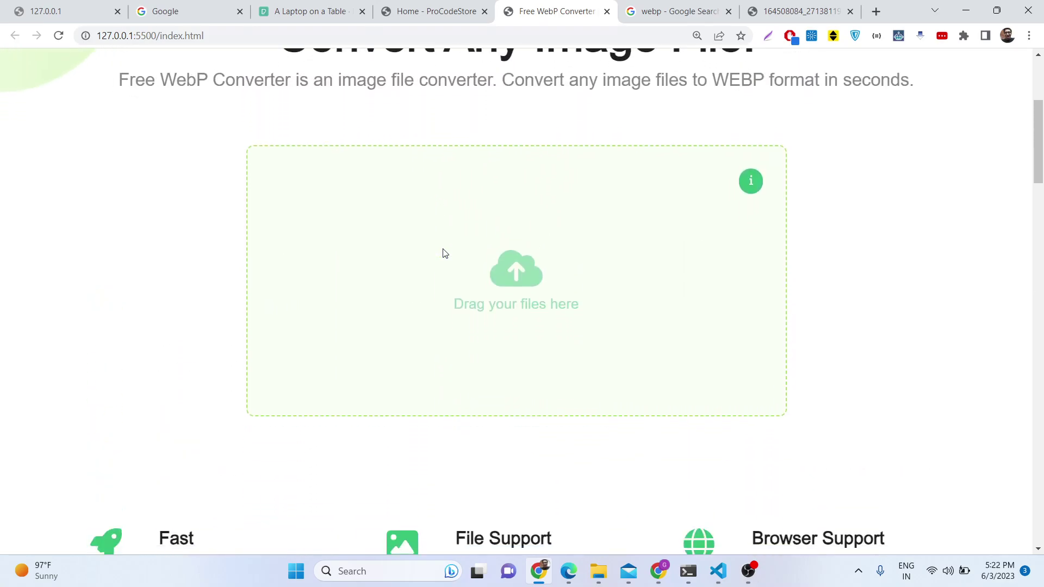
{"action": "left_click", "coordinate": [220, 33]}
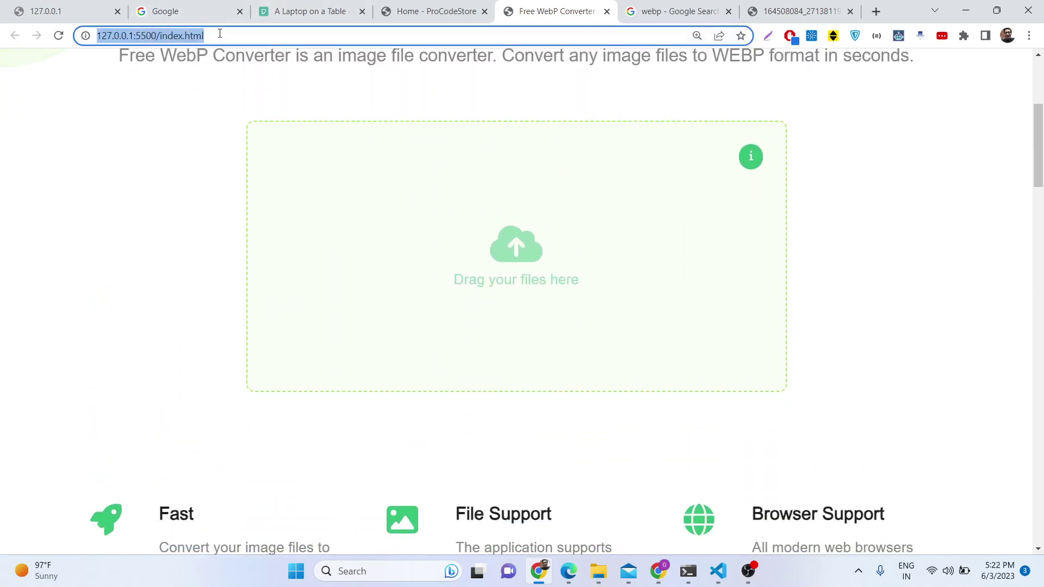
{"action": "key", "text": "Return"}
{"action": "left_click", "coordinate": [519, 264]}
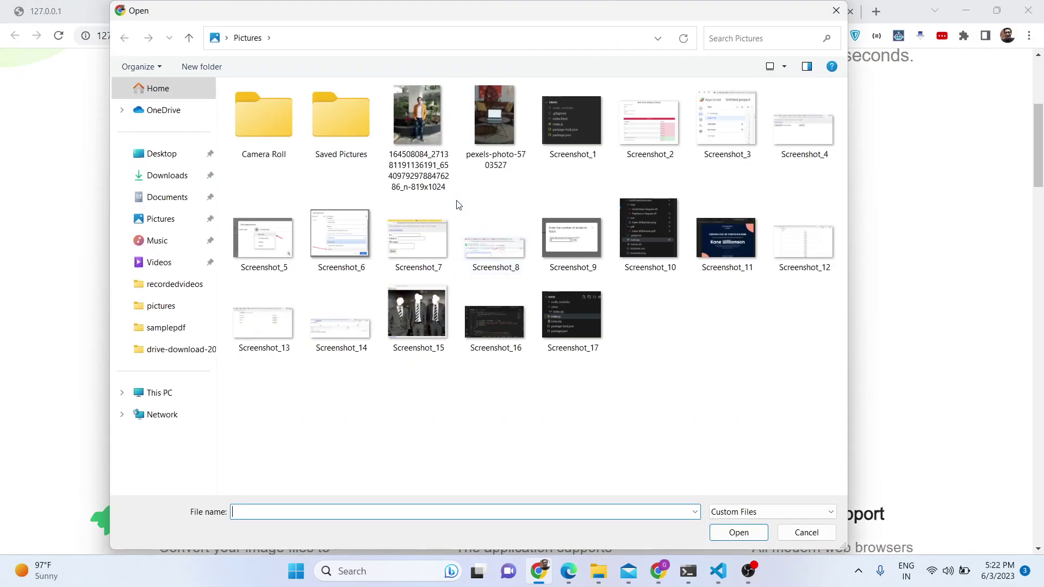
{"action": "left_click", "coordinate": [417, 122]}
{"action": "left_click", "coordinate": [711, 133], "text": "shift"}
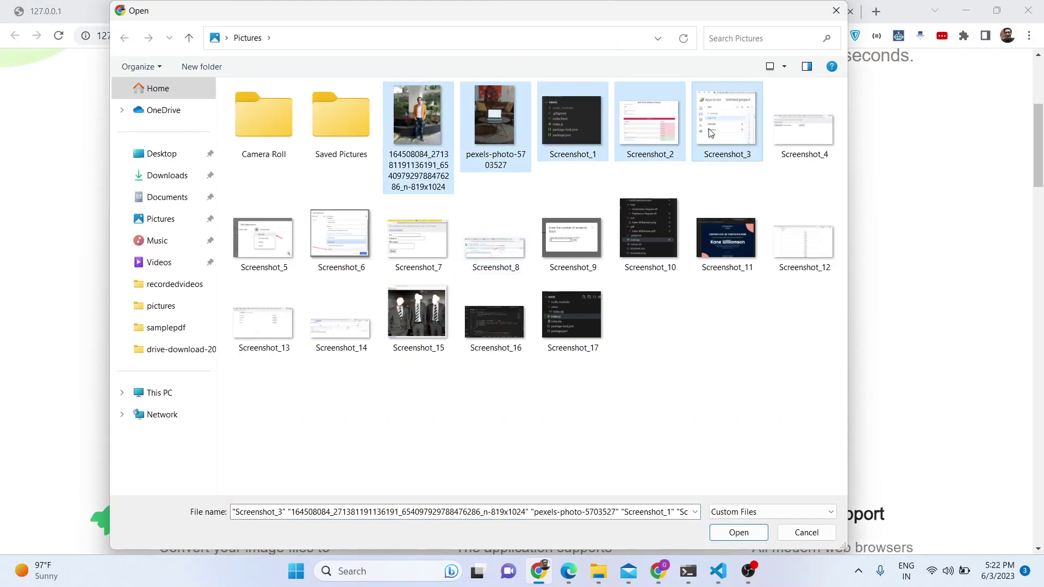
{"action": "key", "text": "Return"}
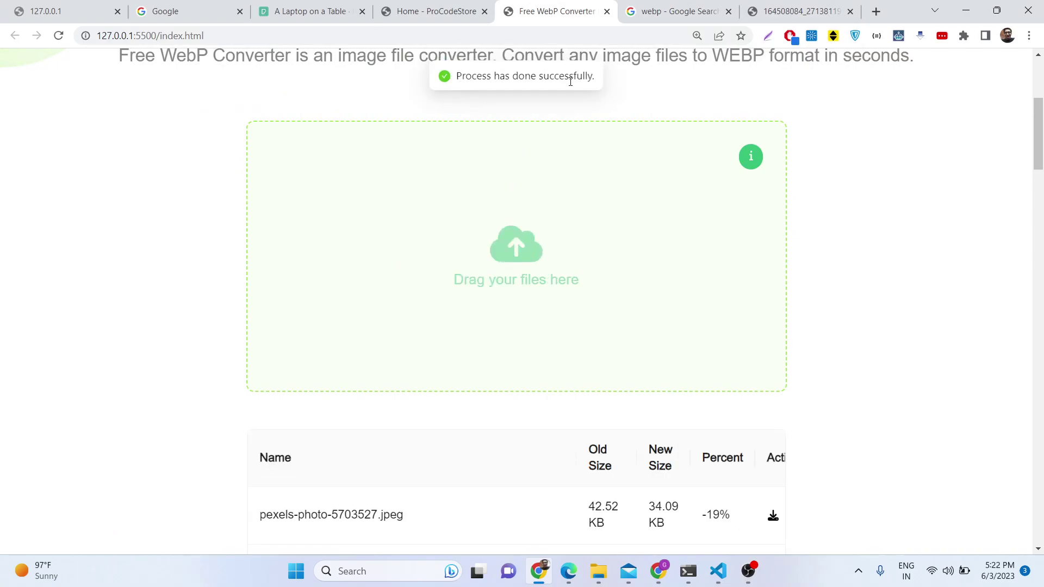
Examine the file names and size changes listed in the conversion table for the uploaded batch
{"action": "scroll", "coordinate": [552, 224], "scroll_direction": "down", "scroll_amount": 5}
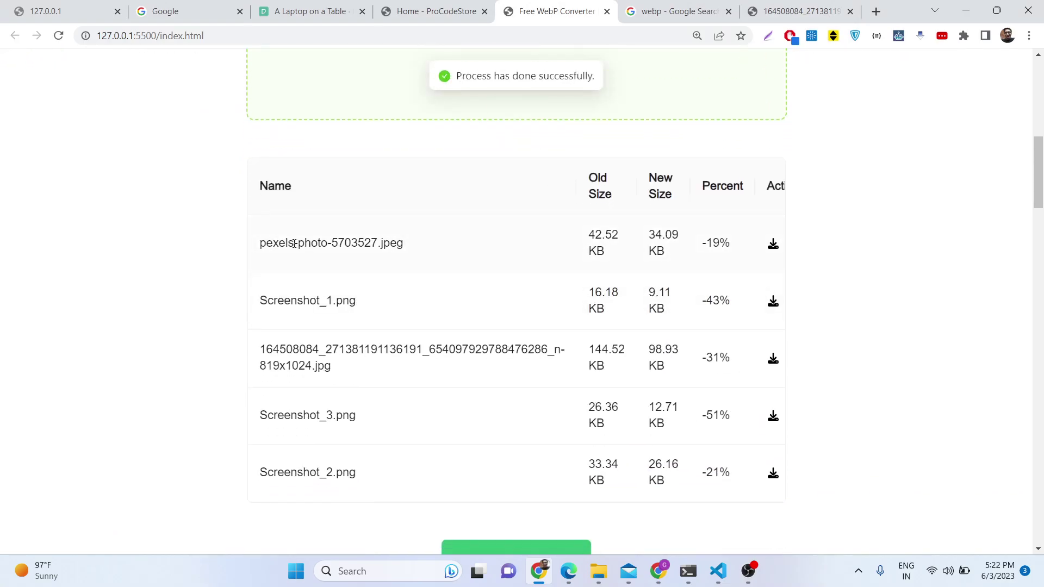
{"action": "left_click_drag", "start_coordinate": [260, 247], "coordinate": [419, 250]}
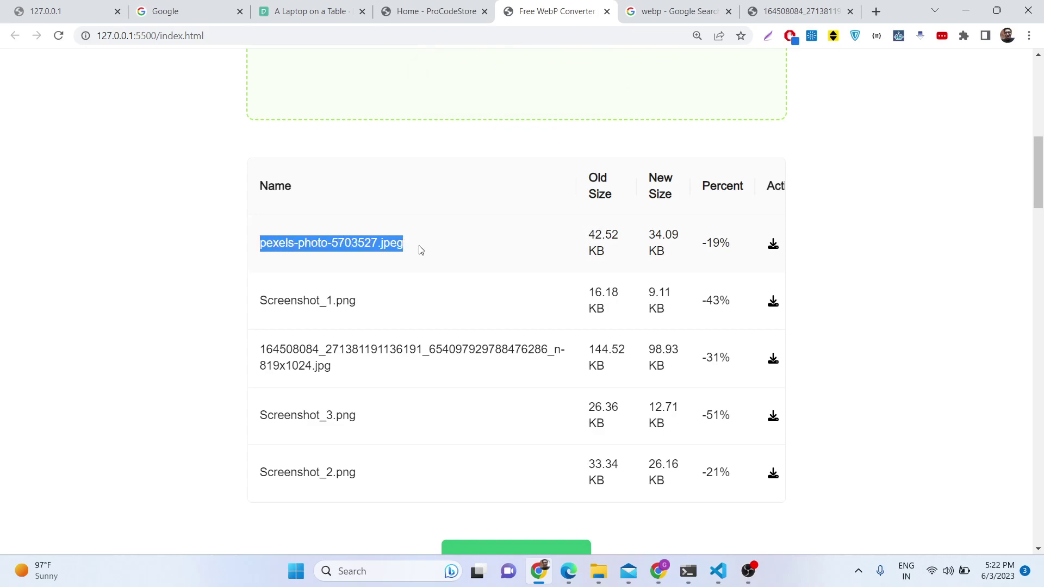
{"action": "left_click_drag", "start_coordinate": [261, 301], "coordinate": [359, 308]}
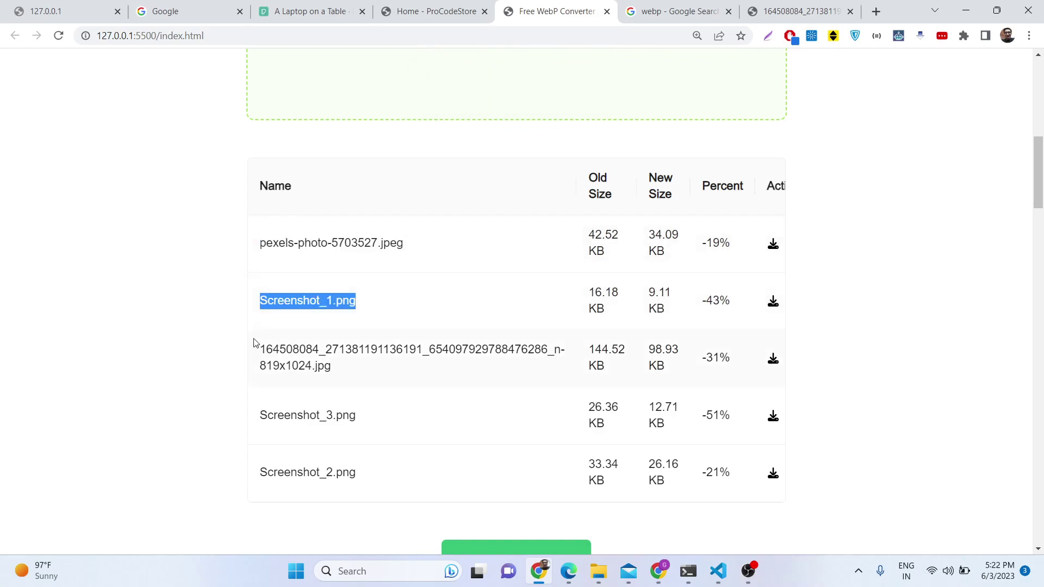
{"action": "left_click_drag", "start_coordinate": [253, 342], "coordinate": [351, 405]}
{"action": "left_click_drag", "start_coordinate": [268, 472], "coordinate": [337, 473]}
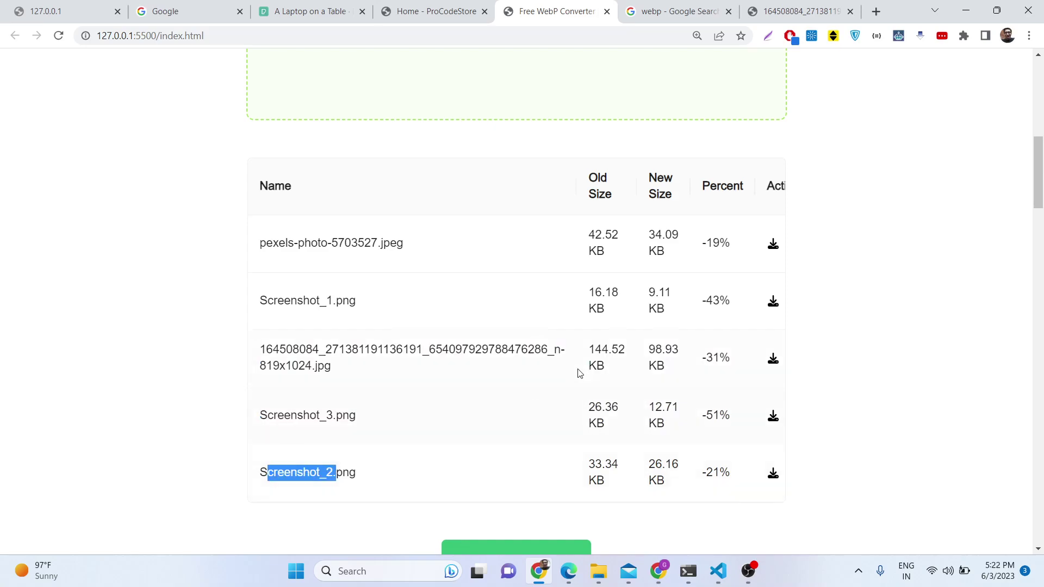
{"action": "left_click", "coordinate": [771, 246]}
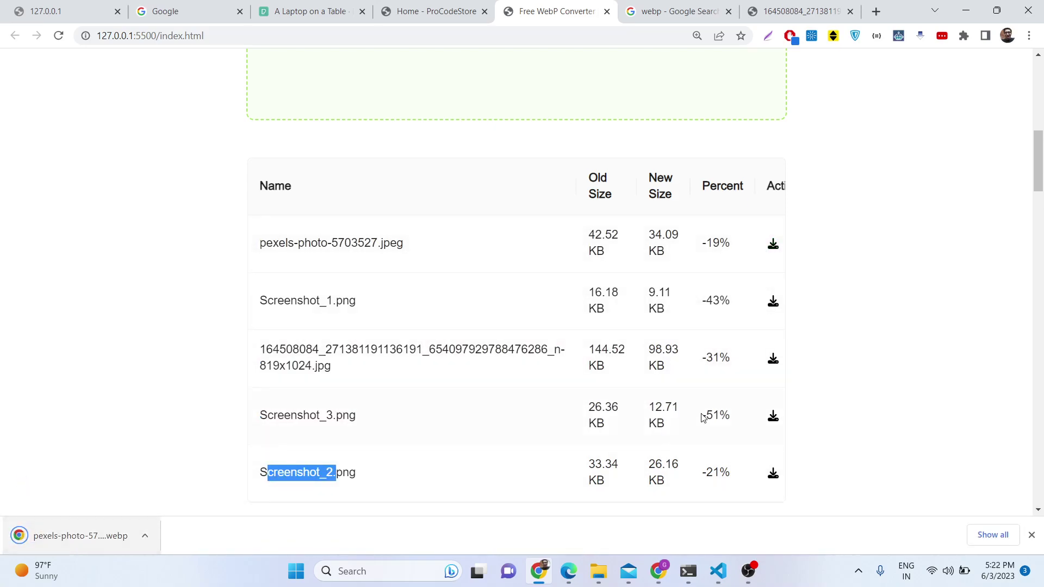
{"action": "left_click", "coordinate": [774, 302]}
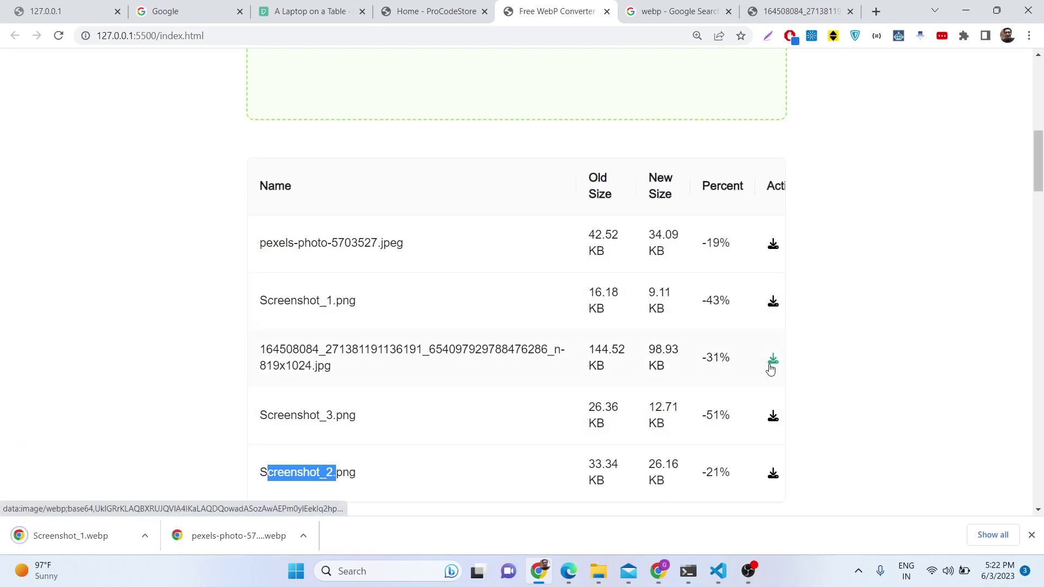
{"action": "left_click", "coordinate": [770, 365]}
{"action": "scroll", "coordinate": [576, 343], "scroll_direction": "down", "scroll_amount": 2}
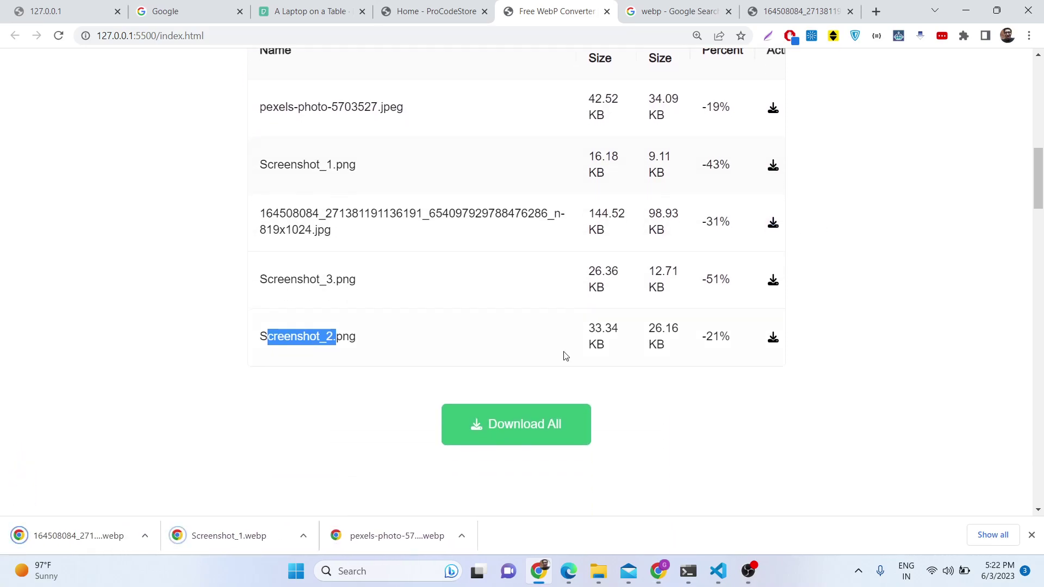
{"action": "left_click", "coordinate": [387, 387]}
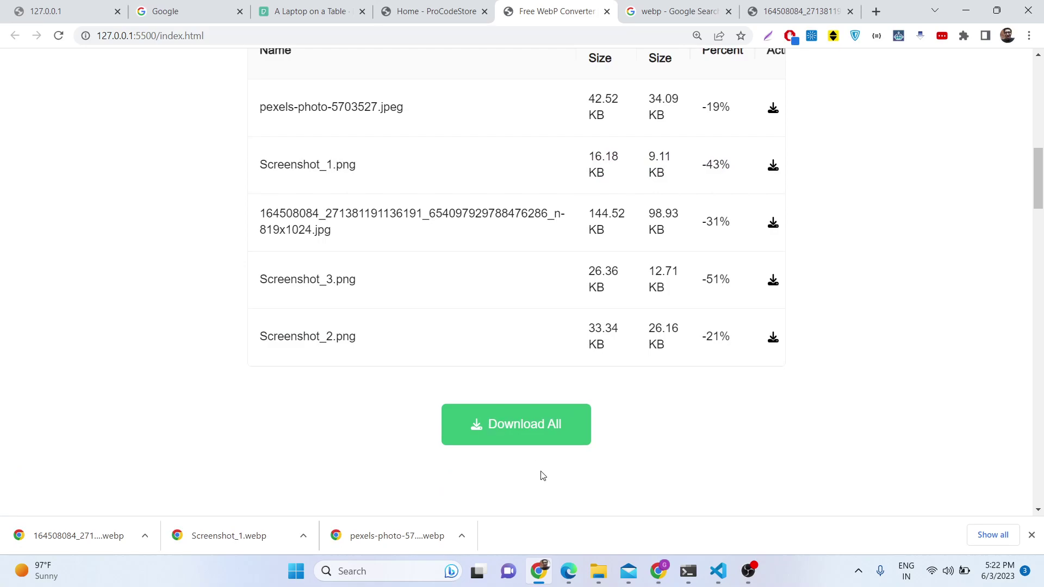
{"action": "left_click", "coordinate": [524, 428]}
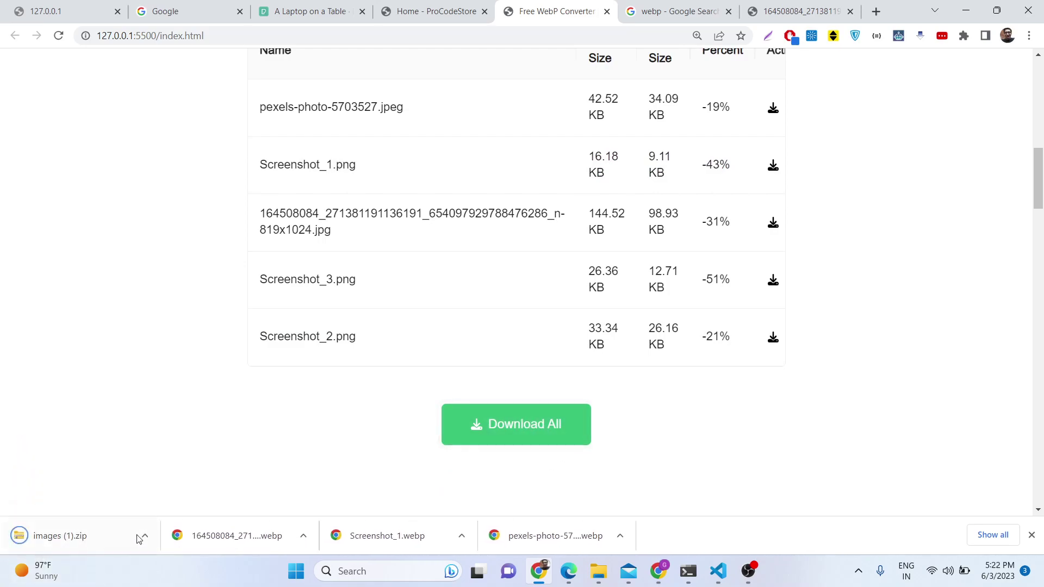
{"action": "left_click", "coordinate": [92, 537]}
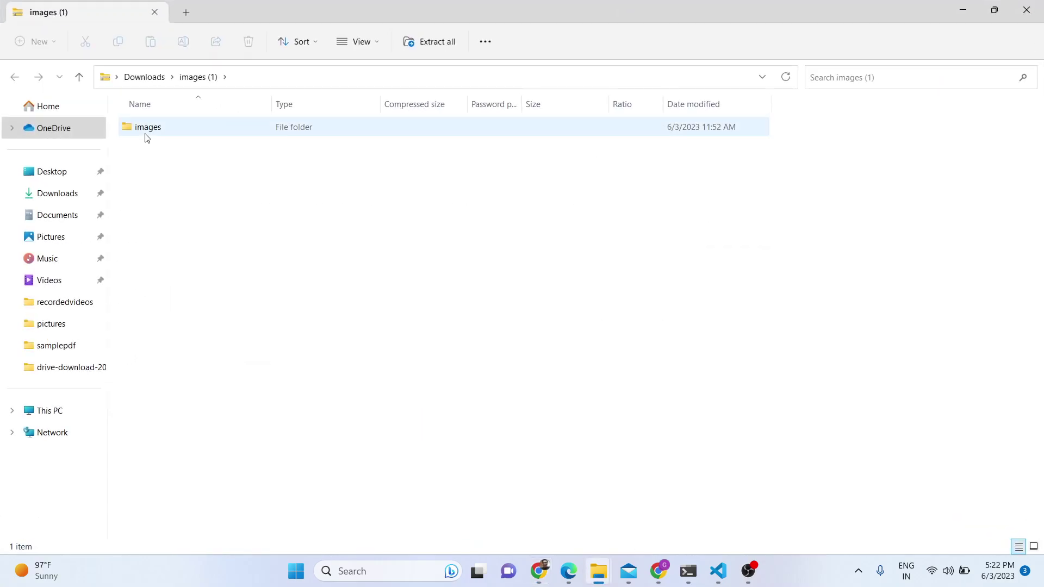
{"action": "double_click", "coordinate": [147, 130]}
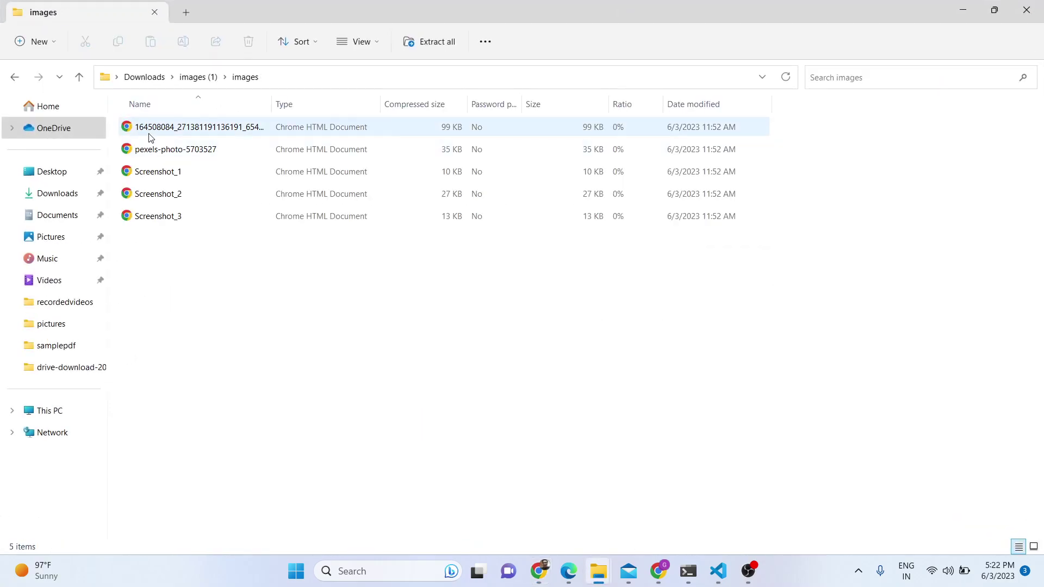
{"action": "double_click", "coordinate": [150, 133]}
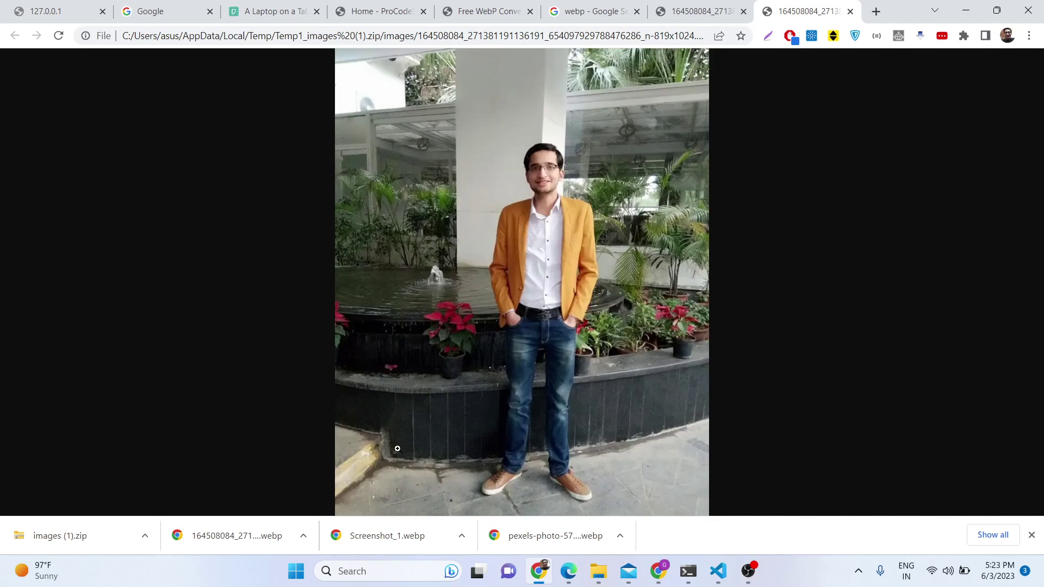
Open the converted pexels-photo-5703527 and Screenshot_1 from the zip's images folder to check them
{"action": "left_click", "coordinate": [600, 580]}
{"action": "left_click", "coordinate": [731, 518]}
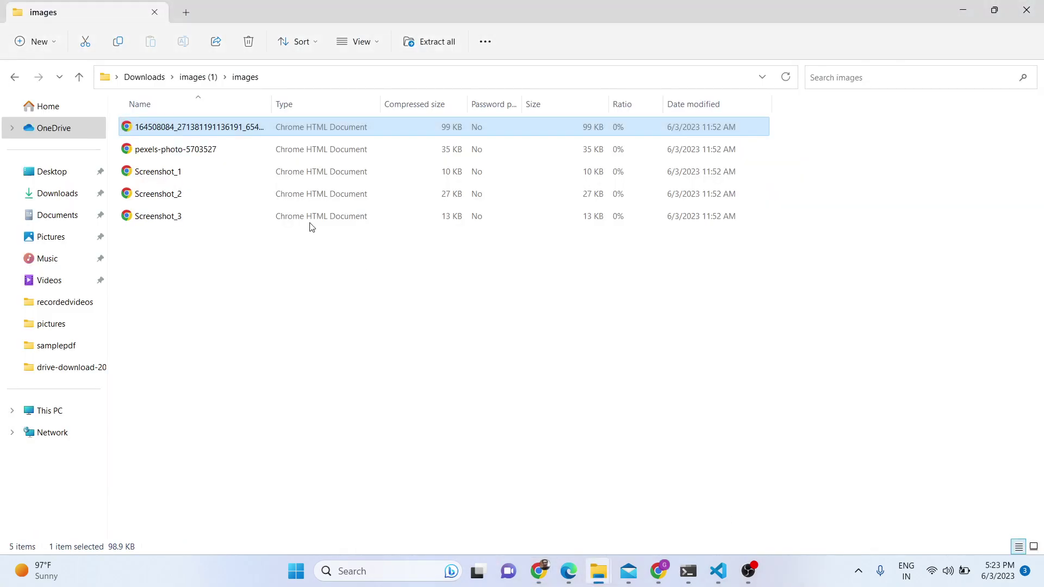
{"action": "double_click", "coordinate": [227, 153]}
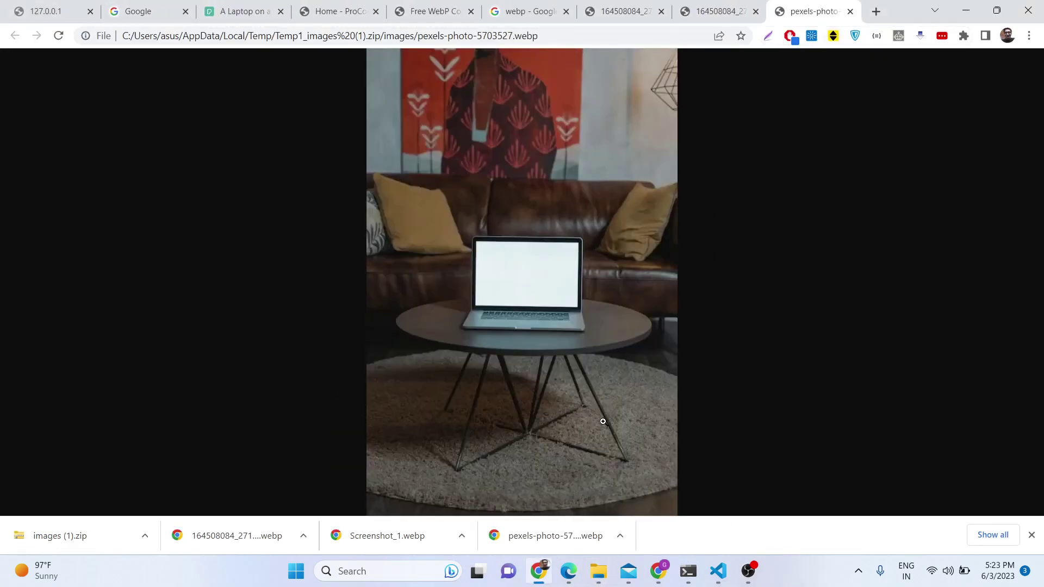
{"action": "left_click", "coordinate": [599, 572]}
{"action": "left_click", "coordinate": [694, 495]}
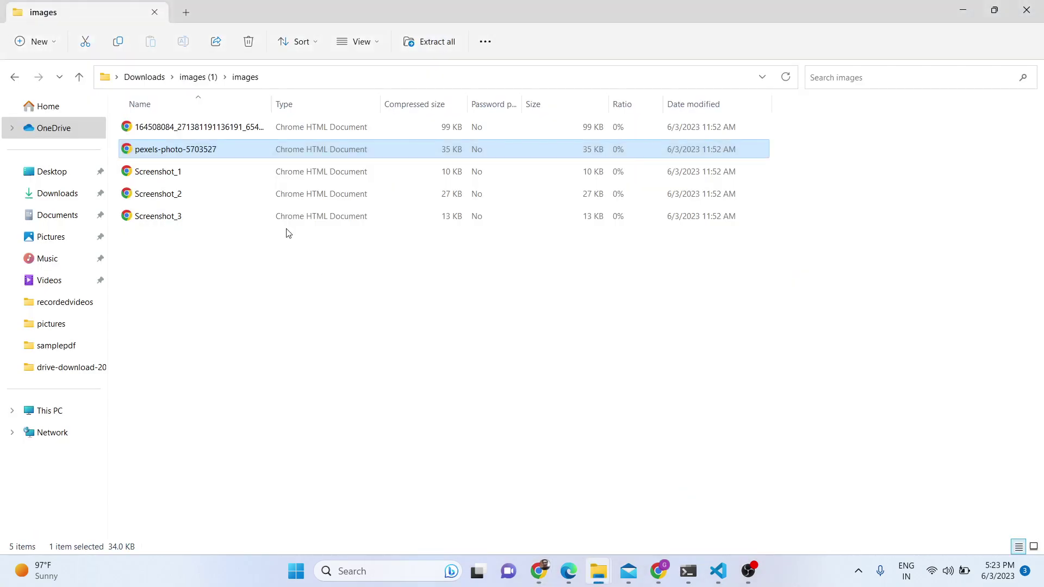
{"action": "double_click", "coordinate": [227, 175]}
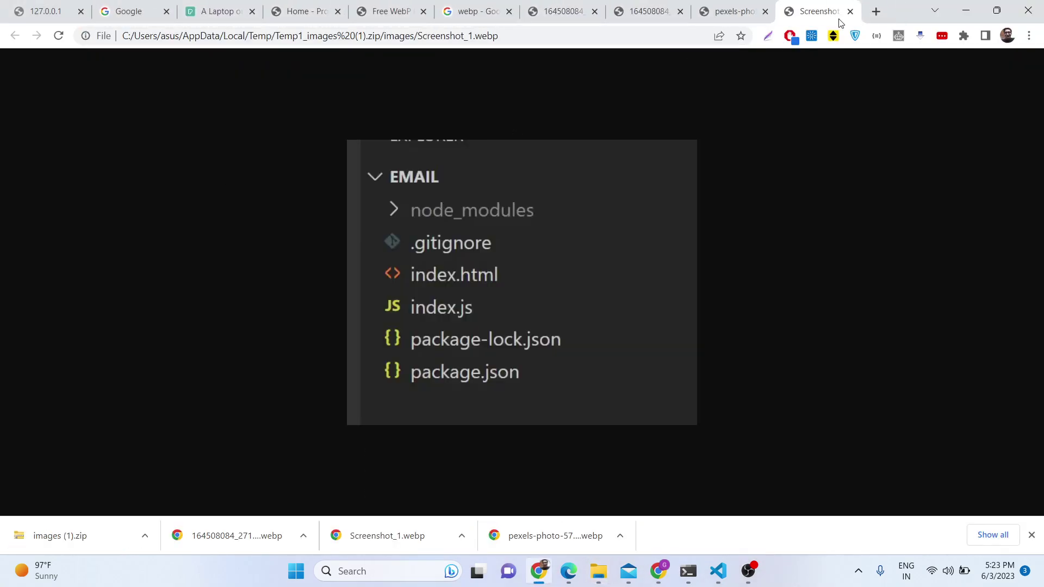
Return to the Free WebP Converter page and review its upload area and conversion table
{"action": "left_click", "coordinate": [560, 10]}
{"action": "left_click", "coordinate": [490, 7]}
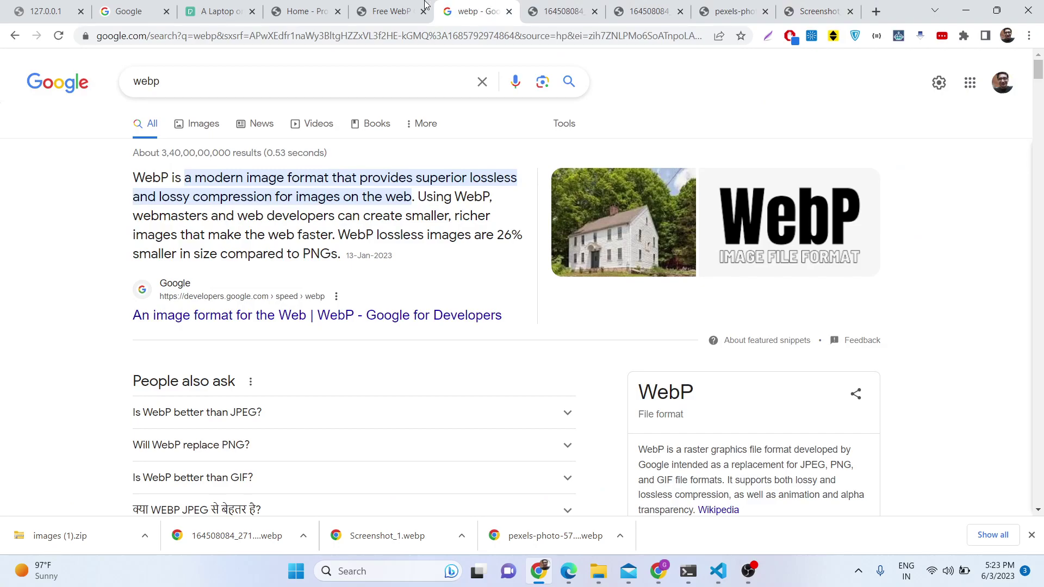
{"action": "left_click", "coordinate": [400, 8]}
{"action": "scroll", "coordinate": [303, 194], "scroll_direction": "up", "scroll_amount": 5}
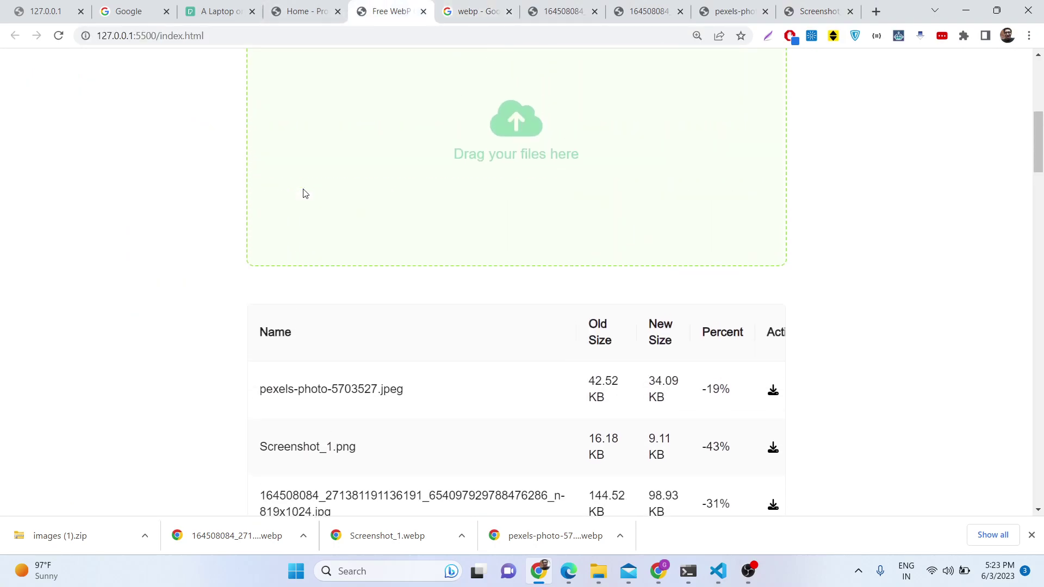
{"action": "scroll", "coordinate": [305, 193], "scroll_direction": "up", "scroll_amount": 1}
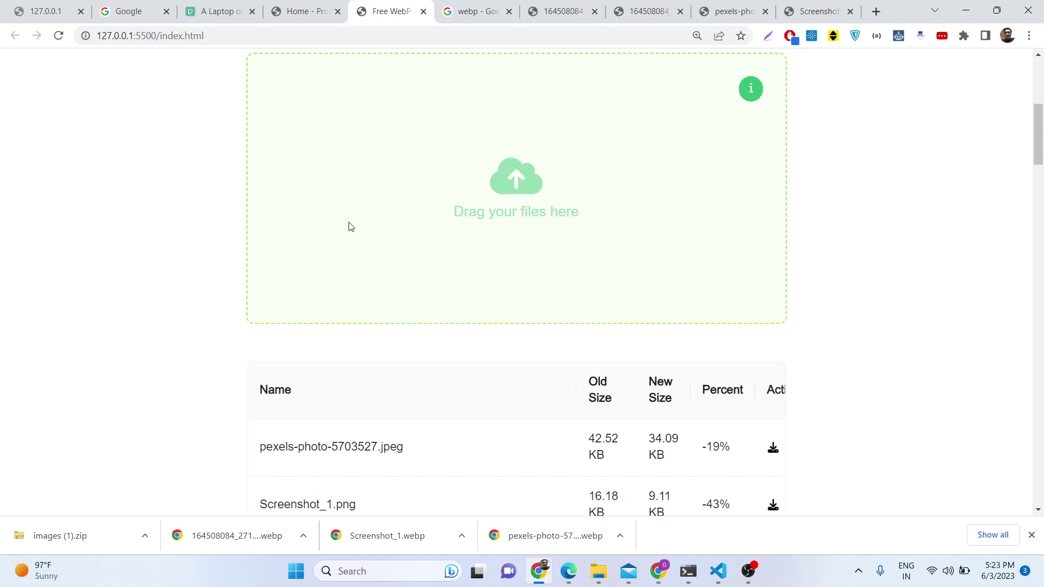
{"action": "scroll", "coordinate": [350, 228], "scroll_direction": "up", "scroll_amount": 2}
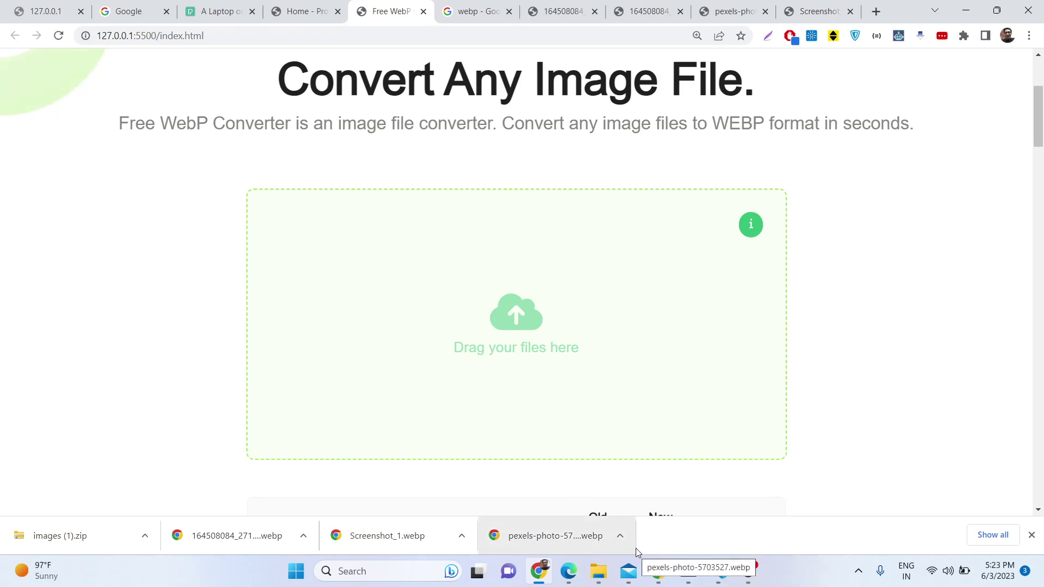
Switch to Visual Studio Code, show the project files and open 356be77541ff848c.css from the css folder
{"action": "left_click", "coordinate": [718, 571]}
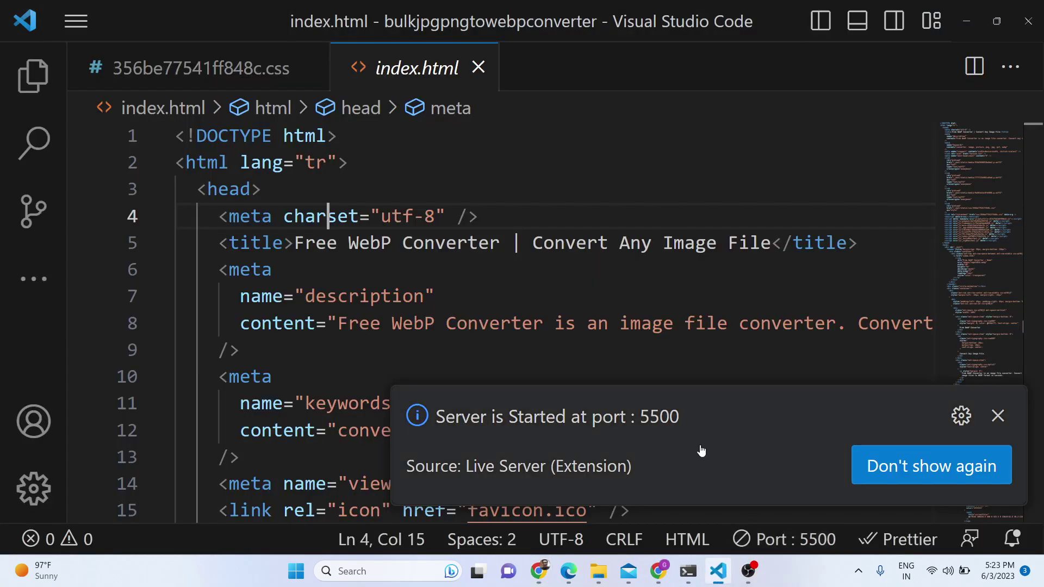
{"action": "left_click", "coordinate": [32, 76]}
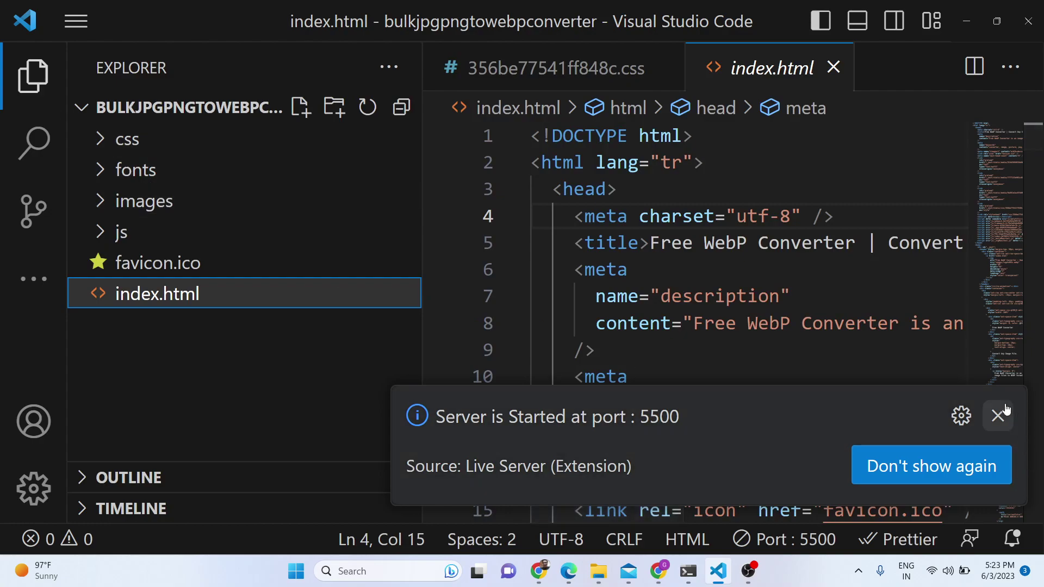
{"action": "left_click", "coordinate": [998, 416]}
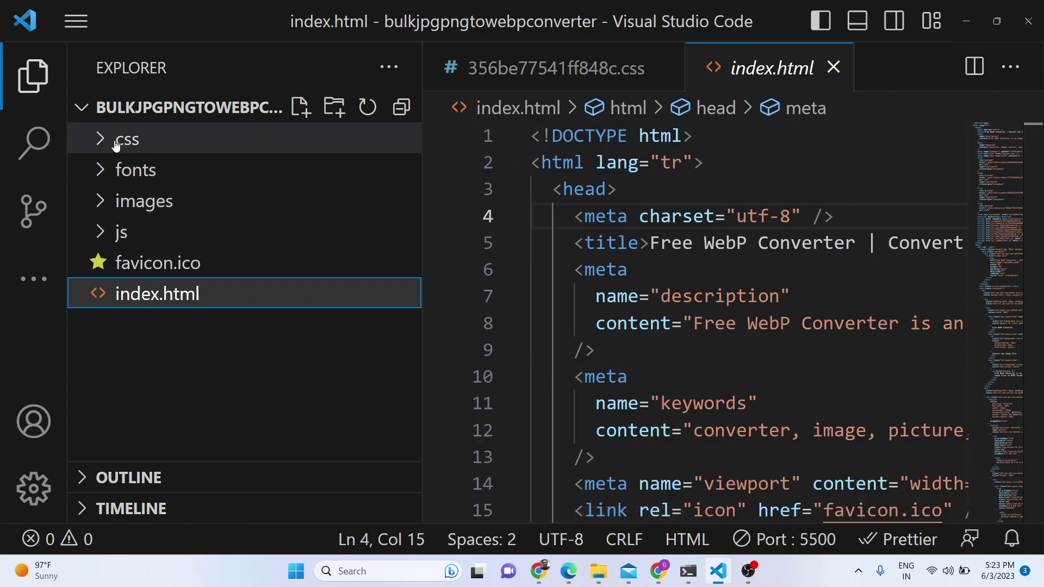
{"action": "left_click", "coordinate": [116, 143]}
{"action": "left_click", "coordinate": [144, 173]}
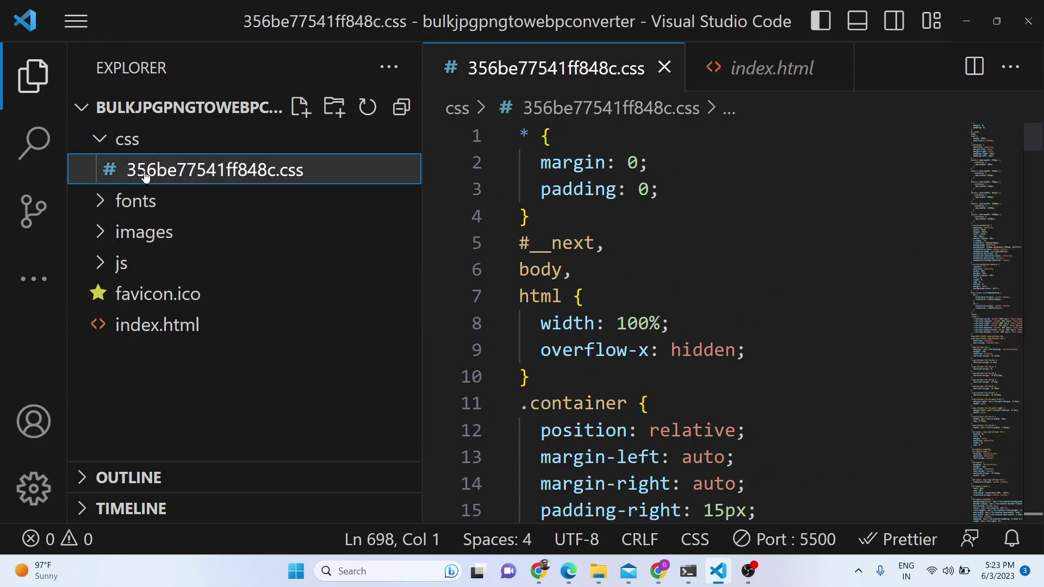
Expand the project's fonts and images folders and look through their files
{"action": "left_click", "coordinate": [133, 204]}
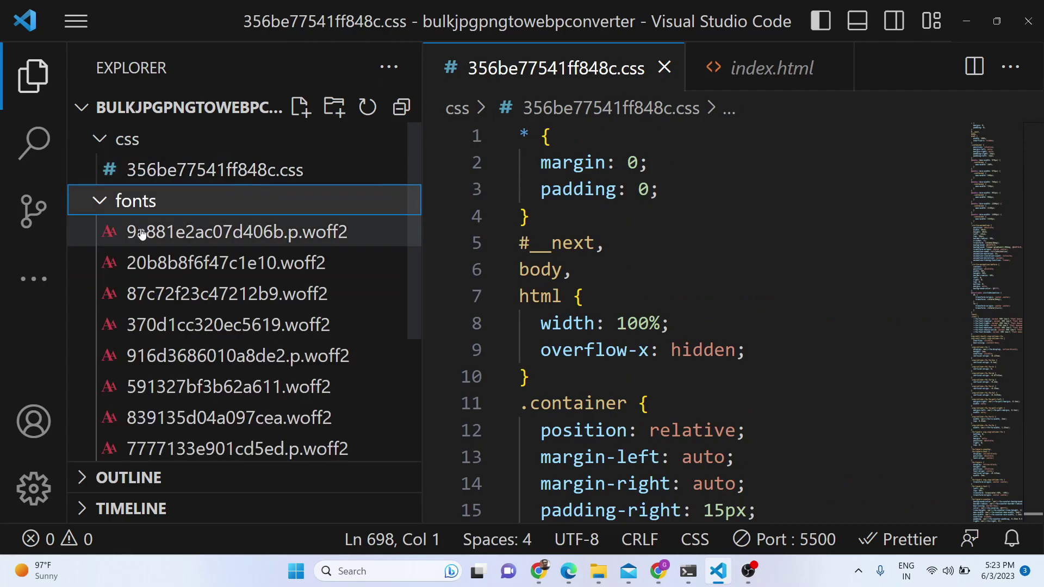
{"action": "scroll", "coordinate": [151, 265], "scroll_direction": "down", "scroll_amount": 3}
{"action": "scroll", "coordinate": [151, 266], "scroll_direction": "up", "scroll_amount": 3}
{"action": "scroll", "coordinate": [151, 265], "scroll_direction": "down", "scroll_amount": 3}
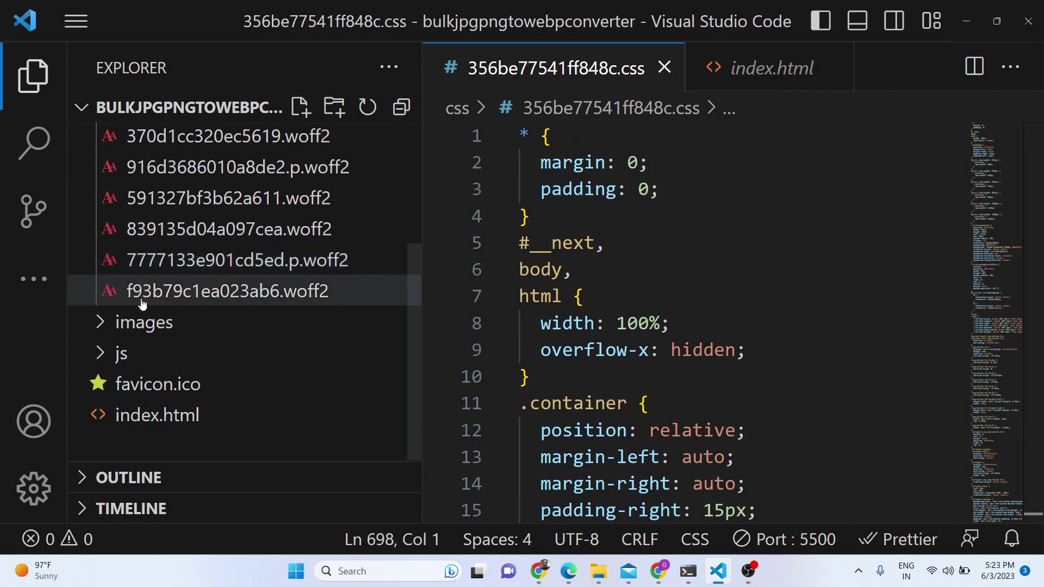
{"action": "left_click", "coordinate": [145, 320]}
{"action": "scroll", "coordinate": [149, 294], "scroll_direction": "down", "scroll_amount": 2}
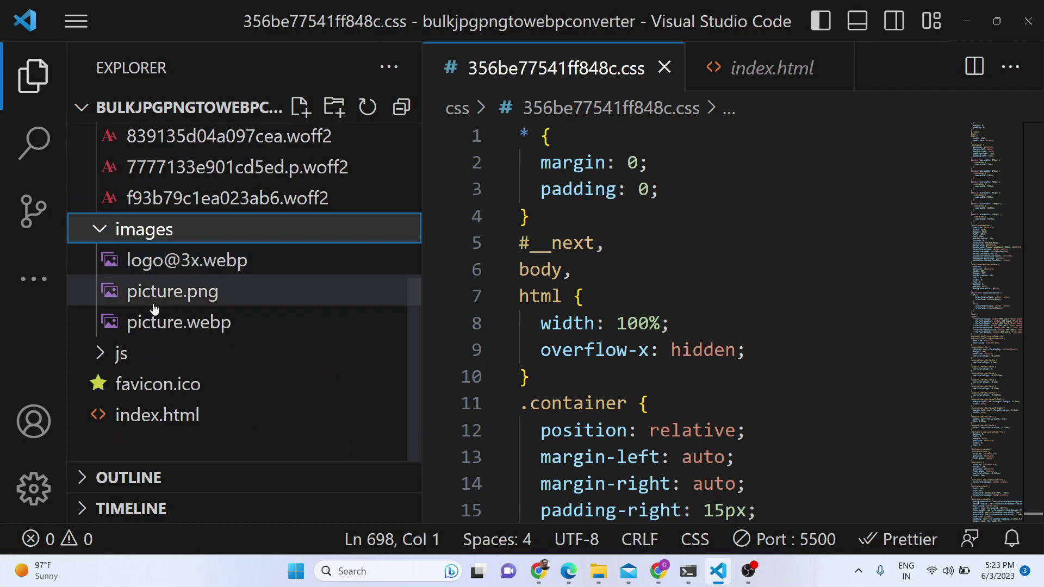
Expand the js folder and look through its script files
{"action": "left_click", "coordinate": [119, 354]}
{"action": "scroll", "coordinate": [182, 341], "scroll_direction": "down", "scroll_amount": 6}
{"action": "scroll", "coordinate": [183, 341], "scroll_direction": "down", "scroll_amount": 2}
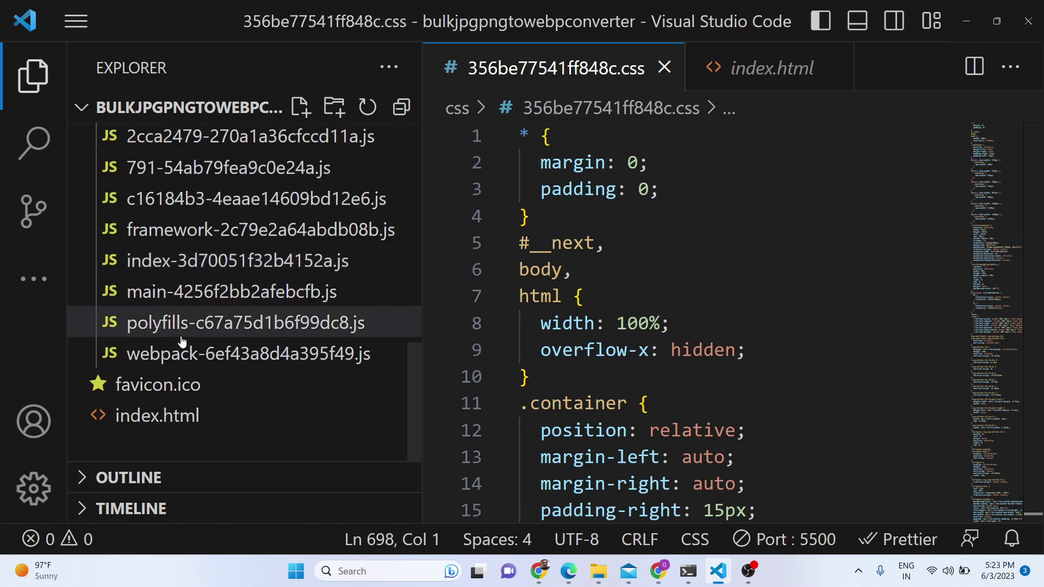
{"action": "scroll", "coordinate": [182, 341], "scroll_direction": "up", "scroll_amount": 5}
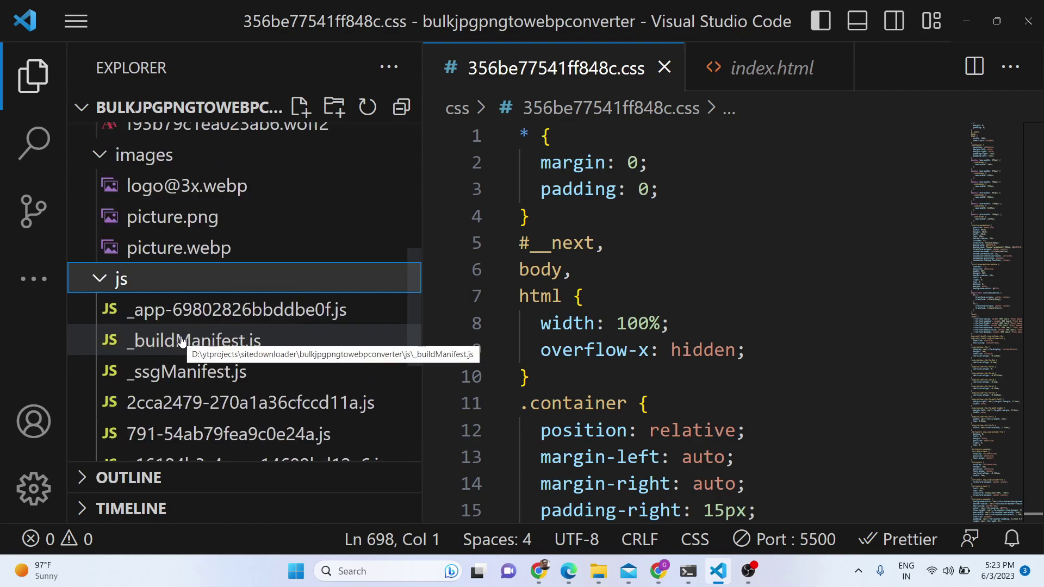
{"action": "scroll", "coordinate": [446, 354], "scroll_direction": "down", "scroll_amount": 5}
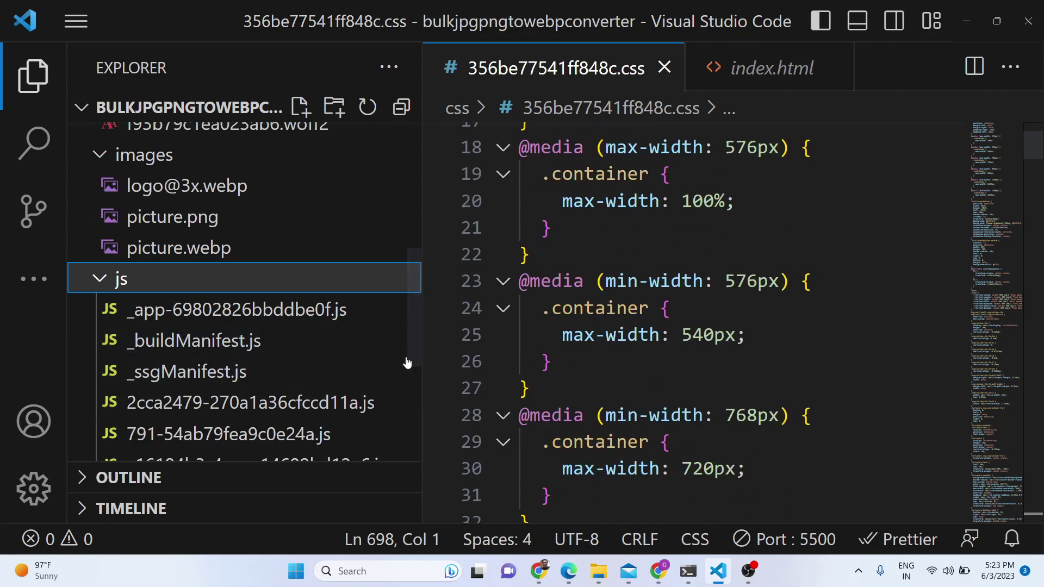
{"action": "scroll", "coordinate": [206, 282], "scroll_direction": "down", "scroll_amount": 3}
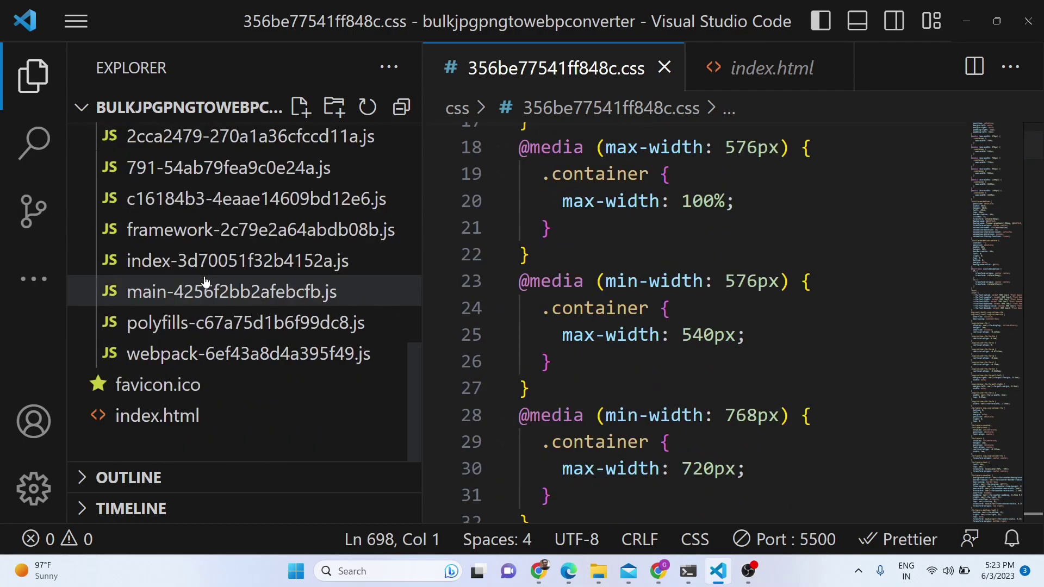
Open index.html and look through the page's markup
{"action": "left_click", "coordinate": [168, 416]}
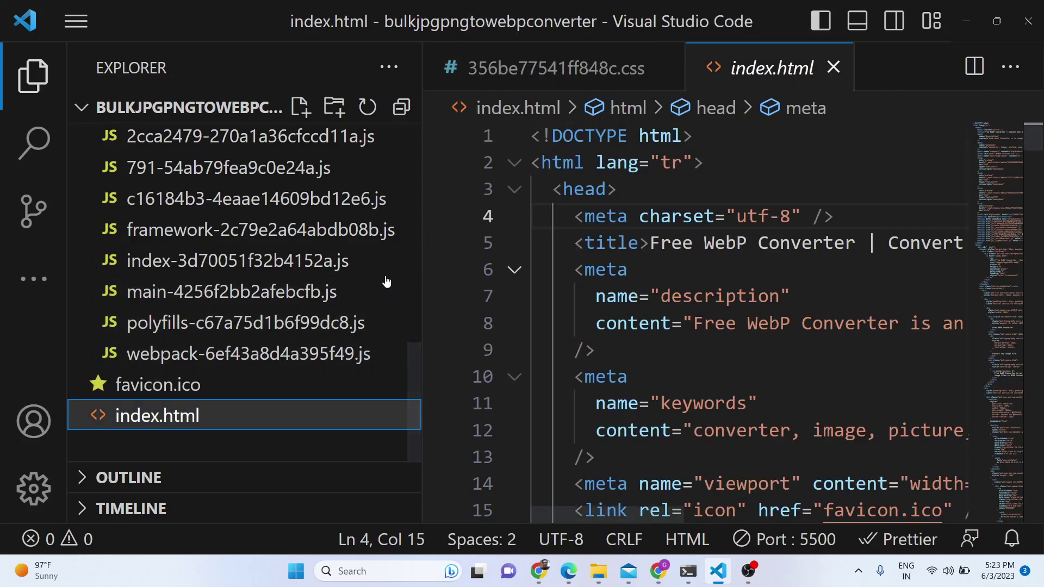
{"action": "scroll", "coordinate": [718, 308], "scroll_direction": "down", "scroll_amount": 20}
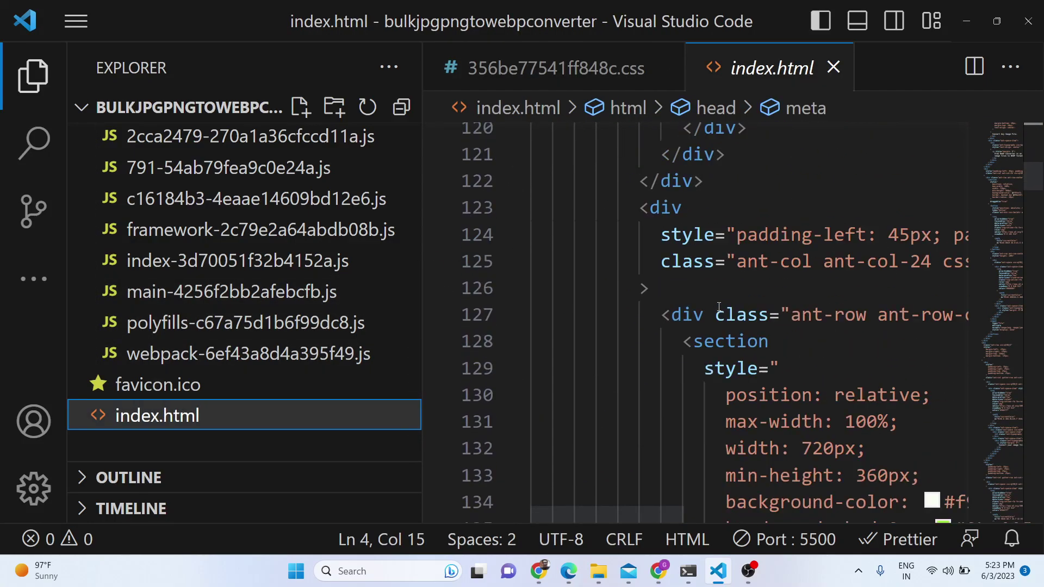
{"action": "scroll", "coordinate": [719, 308], "scroll_direction": "down", "scroll_amount": 19}
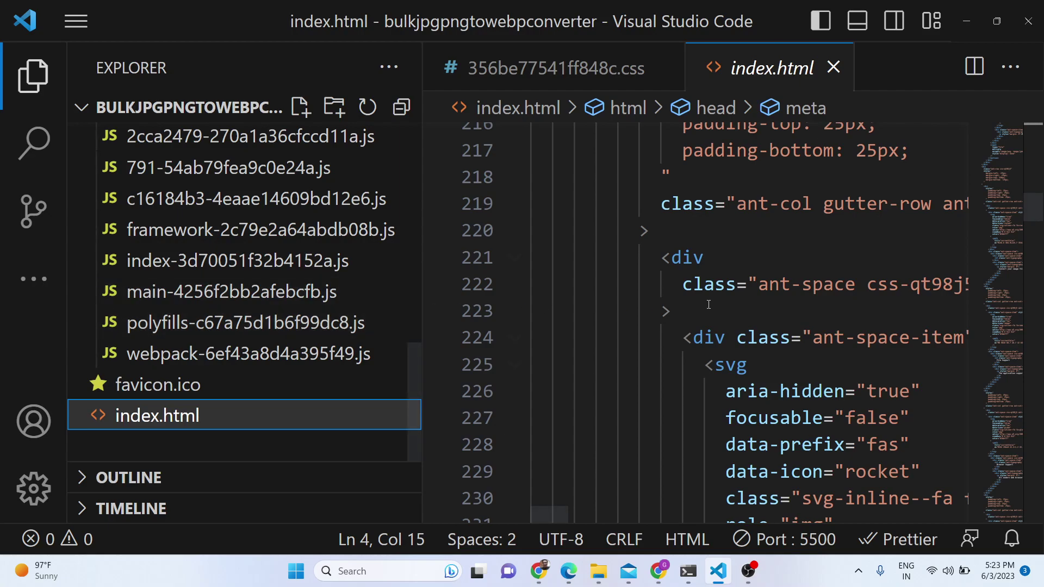
{"action": "scroll", "coordinate": [719, 307], "scroll_direction": "down", "scroll_amount": 20}
{"action": "scroll", "coordinate": [787, 305], "scroll_direction": "down", "scroll_amount": 20}
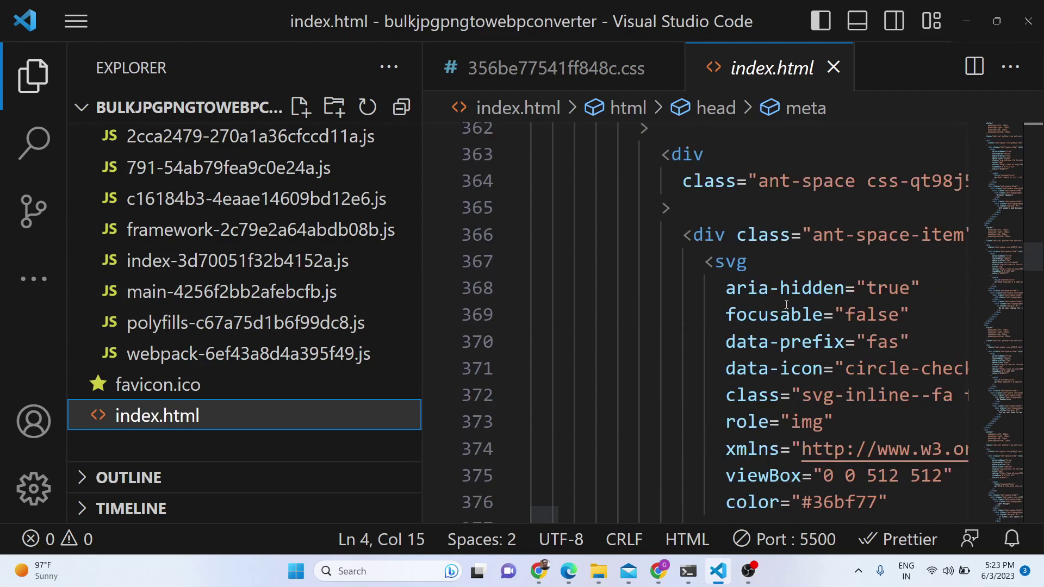
{"action": "scroll", "coordinate": [92, 209], "scroll_direction": "up", "scroll_amount": 7}
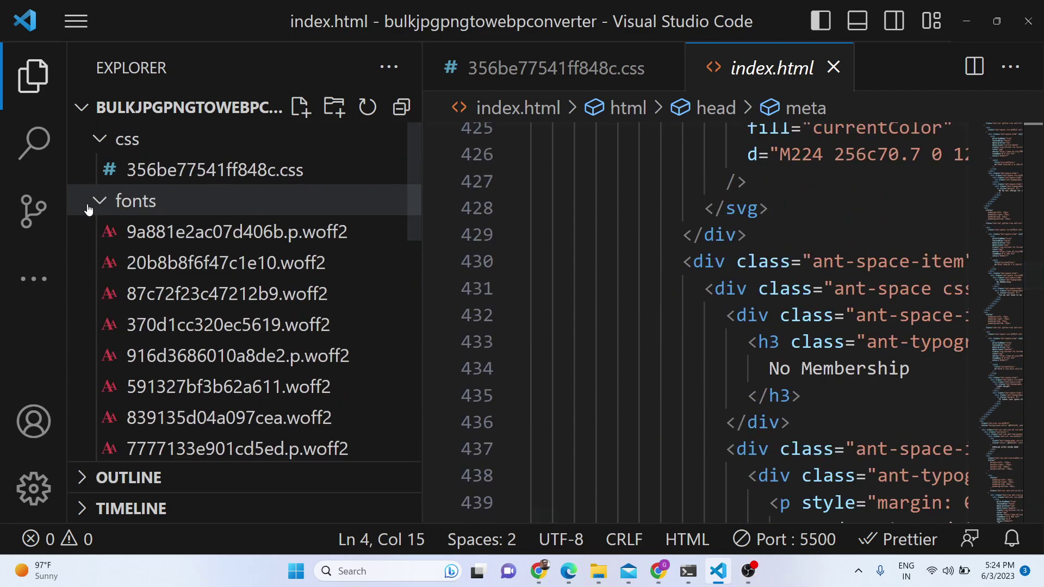
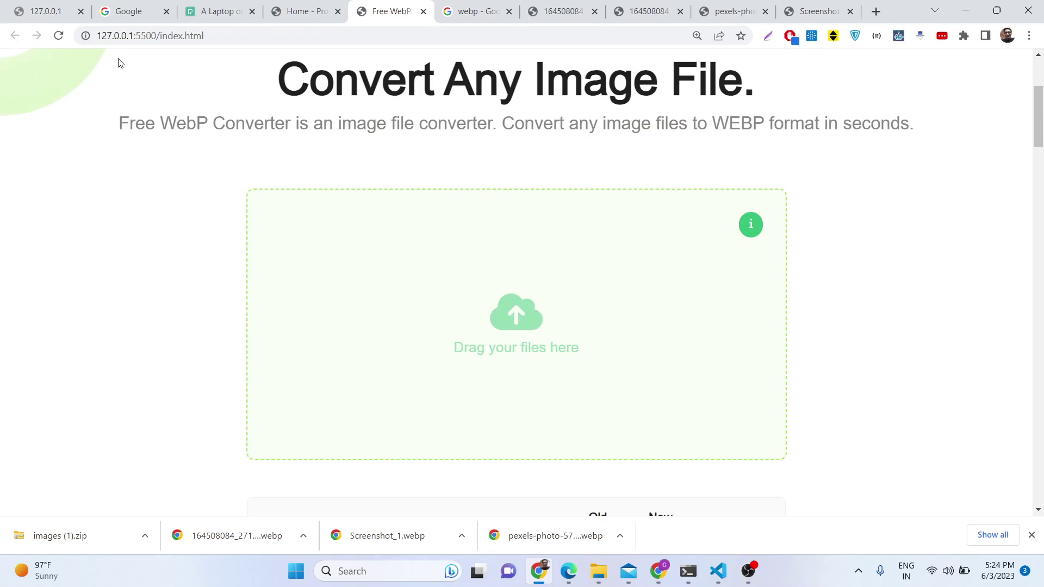
Try to convert Screenshot_6 through Screenshot_15 on the converter page and check the conversion table for them
{"action": "left_click", "coordinate": [501, 317]}
{"action": "left_click", "coordinate": [355, 239]}
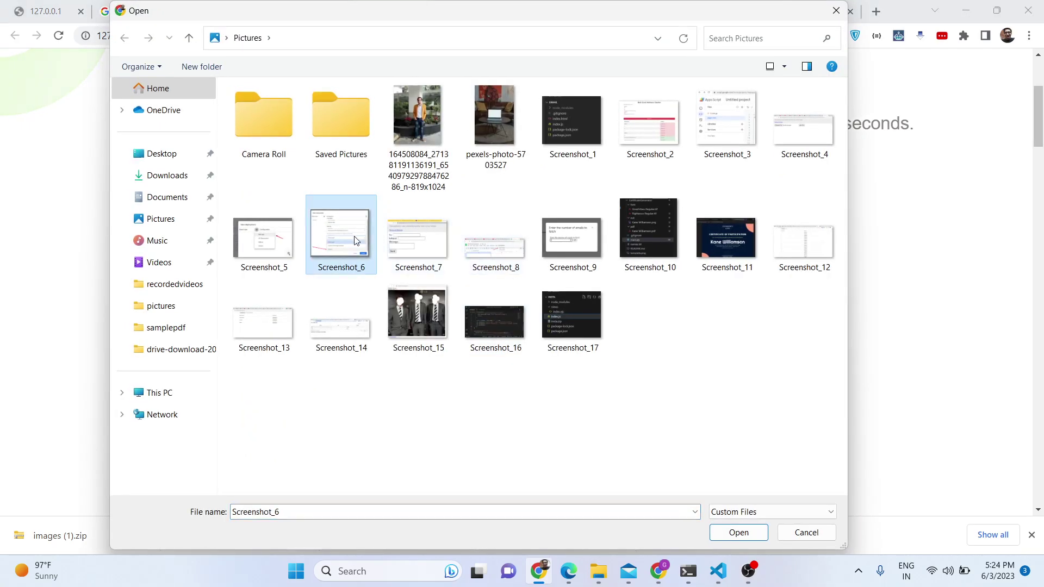
{"action": "left_click", "coordinate": [405, 291], "text": "shift"}
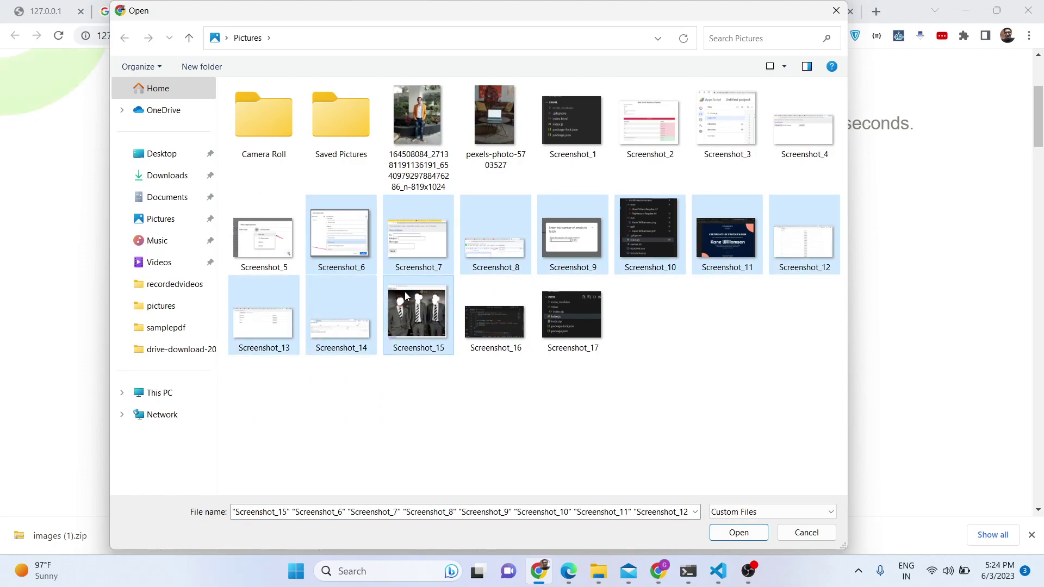
{"action": "key", "text": "Return"}
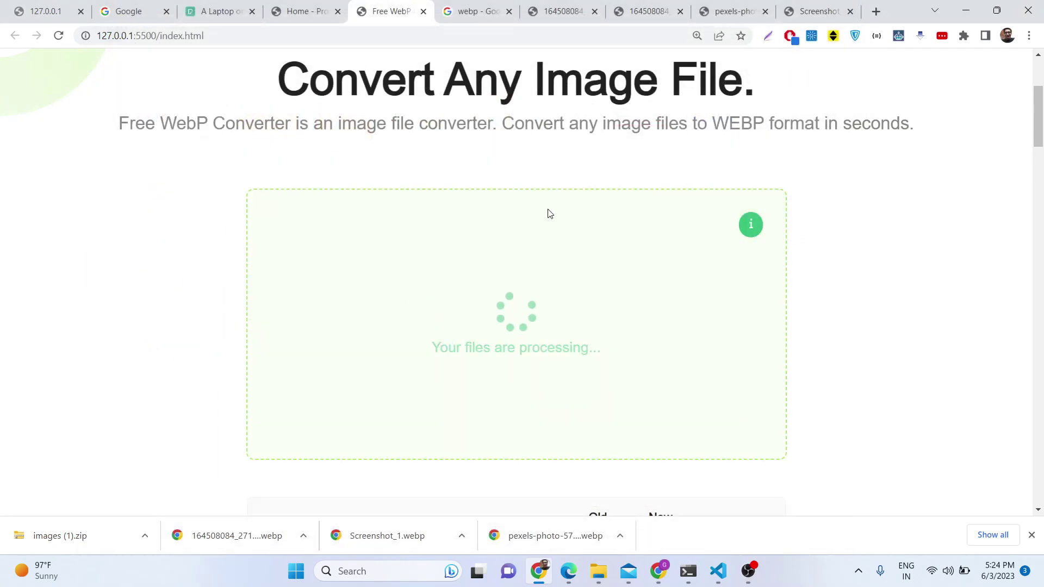
{"action": "scroll", "coordinate": [527, 219], "scroll_direction": "down", "scroll_amount": 10}
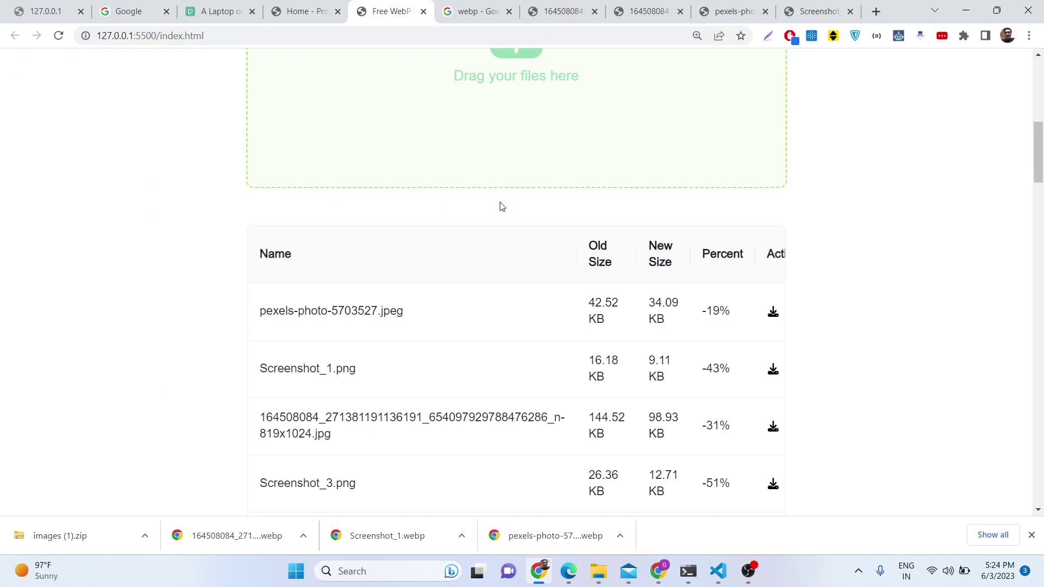
{"action": "scroll", "coordinate": [495, 232], "scroll_direction": "up", "scroll_amount": 1}
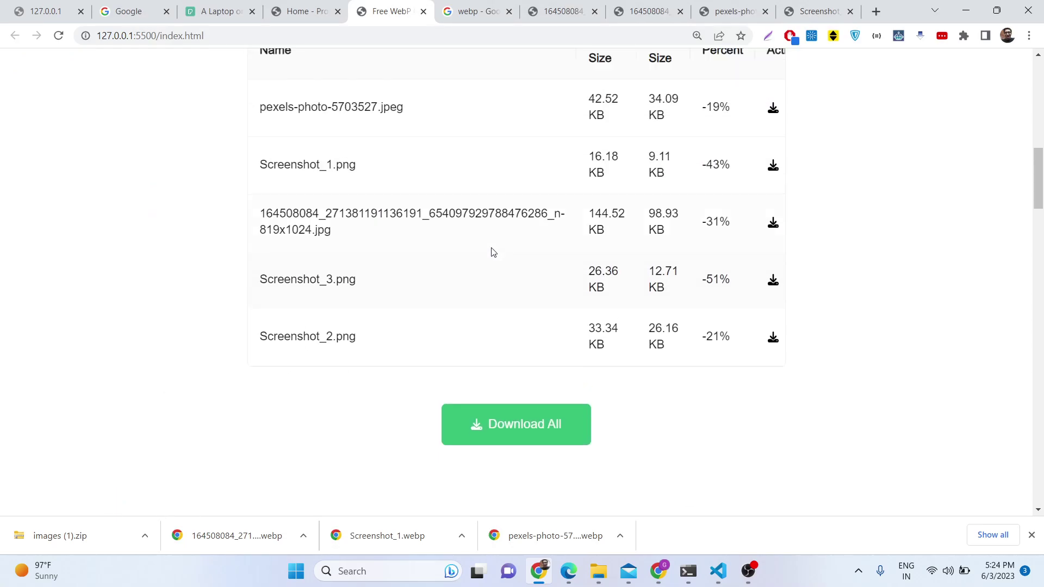
Reload the converter page and upload Screenshot_15 through Screenshot_17 for conversion
{"action": "left_click", "coordinate": [58, 36]}
{"action": "scroll", "coordinate": [466, 181], "scroll_direction": "up", "scroll_amount": 6}
{"action": "scroll", "coordinate": [466, 181], "scroll_direction": "up", "scroll_amount": 3}
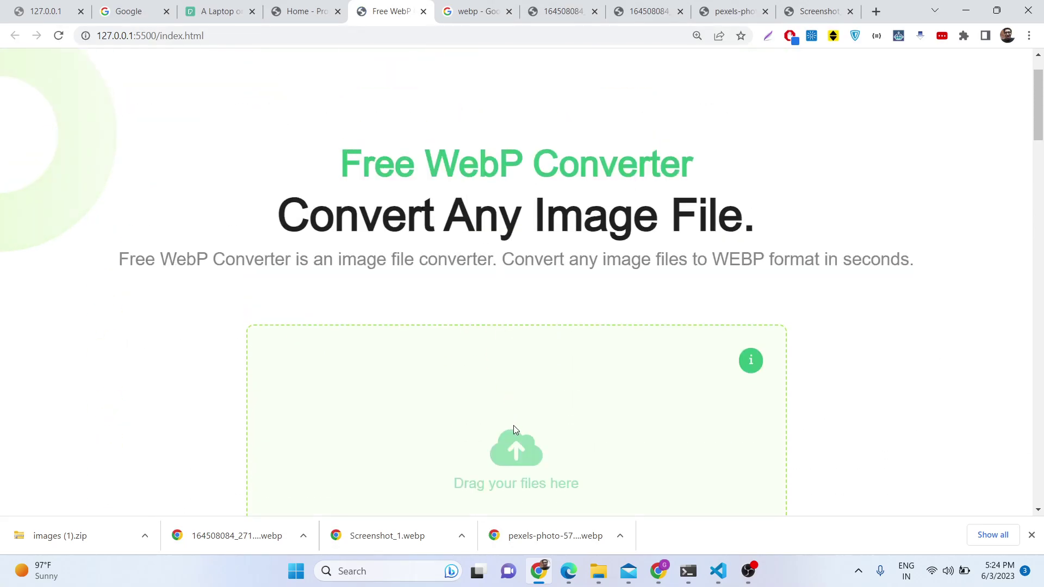
{"action": "left_click", "coordinate": [520, 410]}
{"action": "left_click", "coordinate": [426, 324]}
{"action": "left_click", "coordinate": [554, 321], "text": "shift"}
{"action": "key", "text": "Return"}
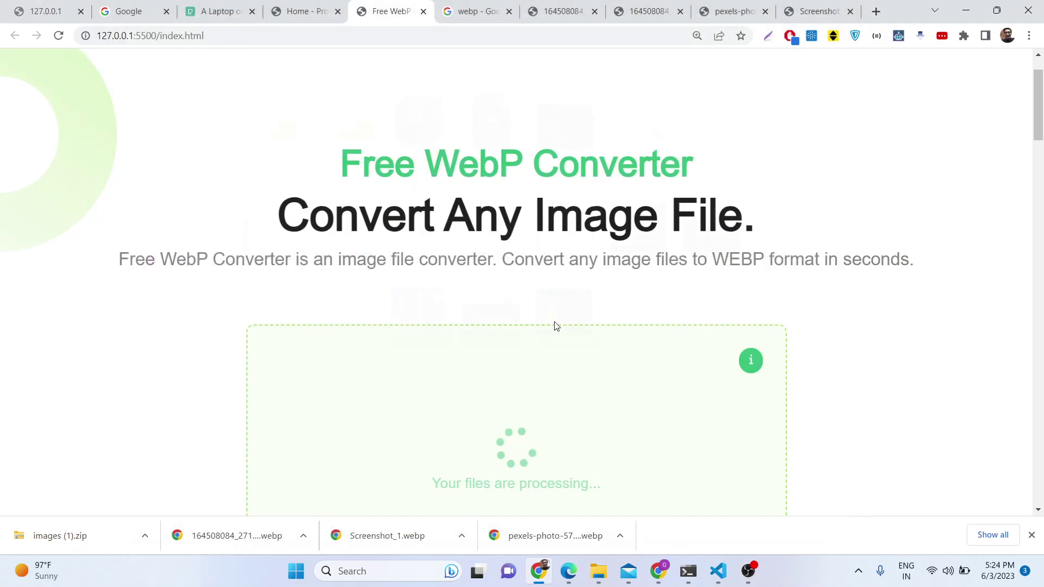
Check the converter page for the results of the Screenshot_15 to Screenshot_17 batch
{"action": "scroll", "coordinate": [554, 326], "scroll_direction": "down", "scroll_amount": 2}
{"action": "scroll", "coordinate": [506, 207], "scroll_direction": "up", "scroll_amount": 2}
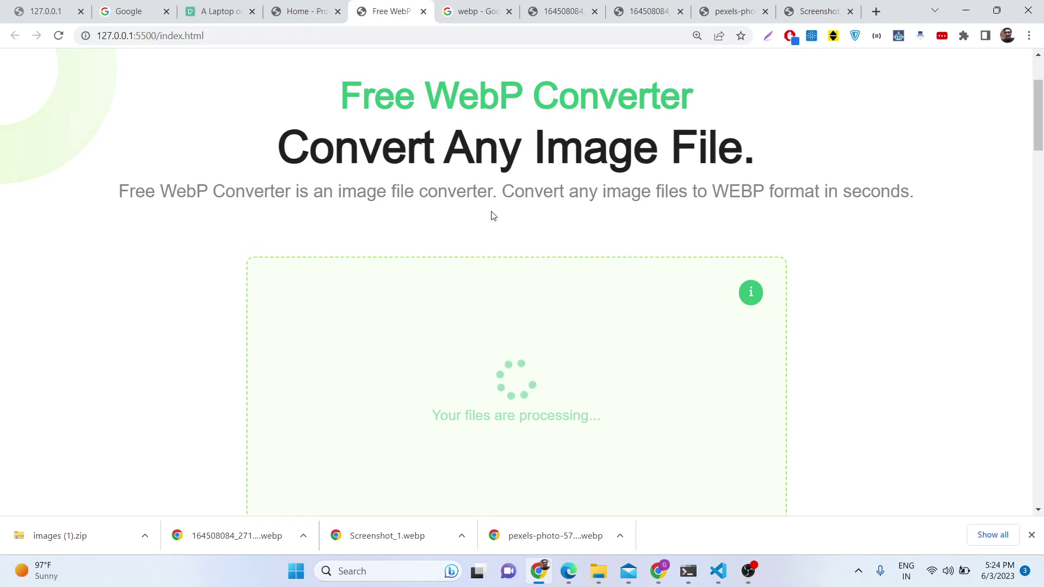
{"action": "scroll", "coordinate": [481, 212], "scroll_direction": "down", "scroll_amount": 6}
{"action": "scroll", "coordinate": [467, 245], "scroll_direction": "up", "scroll_amount": 3}
{"action": "scroll", "coordinate": [464, 255], "scroll_direction": "up", "scroll_amount": 2}
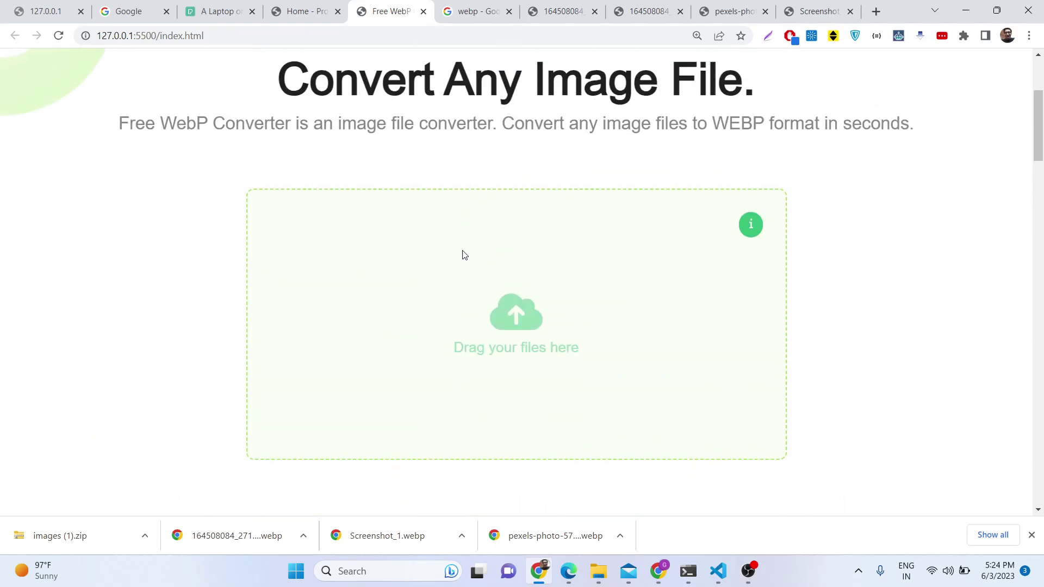
Try to convert Screenshot_15 on its own and check the page for its conversion result
{"action": "left_click", "coordinate": [502, 313]}
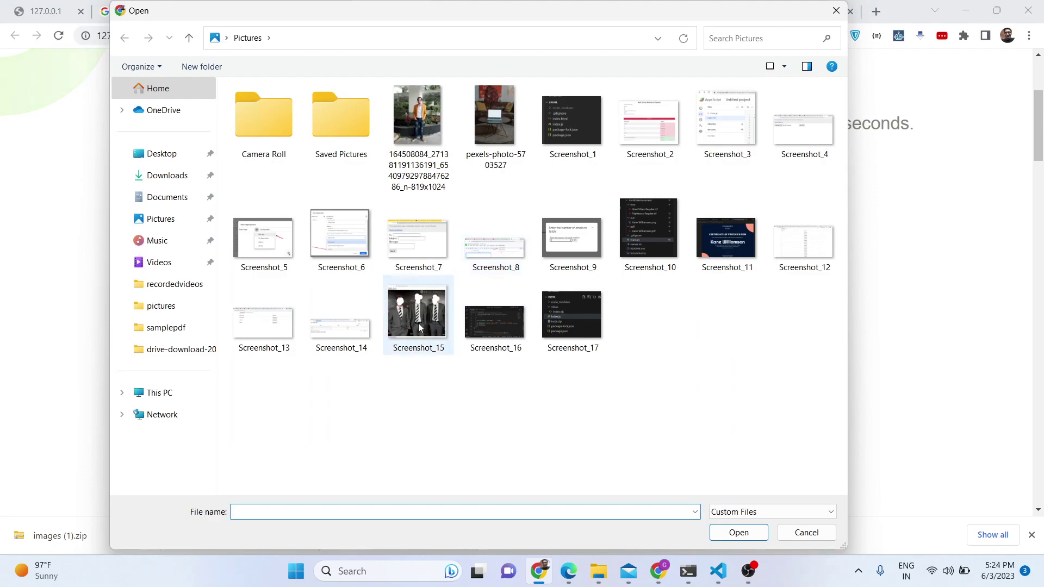
{"action": "double_click", "coordinate": [418, 323]}
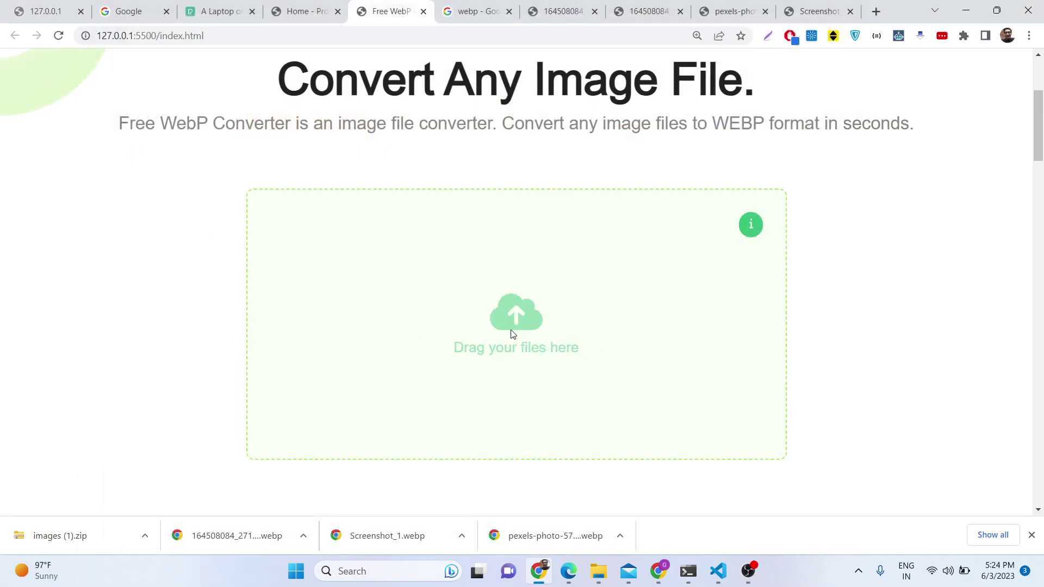
{"action": "scroll", "coordinate": [513, 326], "scroll_direction": "down", "scroll_amount": 4}
{"action": "scroll", "coordinate": [513, 326], "scroll_direction": "up", "scroll_amount": 4}
Convert Screenshot_6 to WebP, check its result row, and download the converted file
{"action": "left_click", "coordinate": [514, 335]}
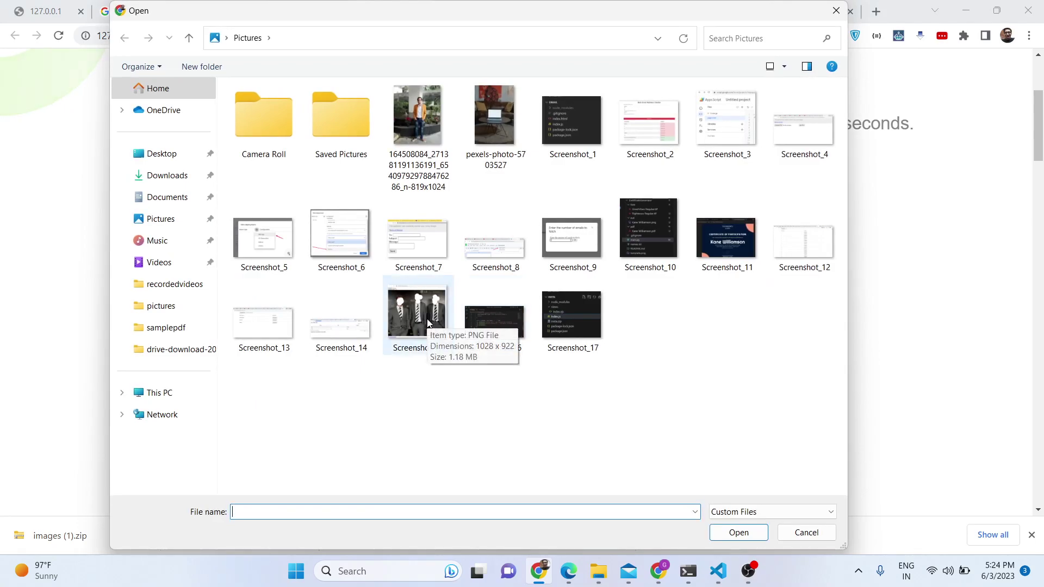
{"action": "double_click", "coordinate": [350, 243]}
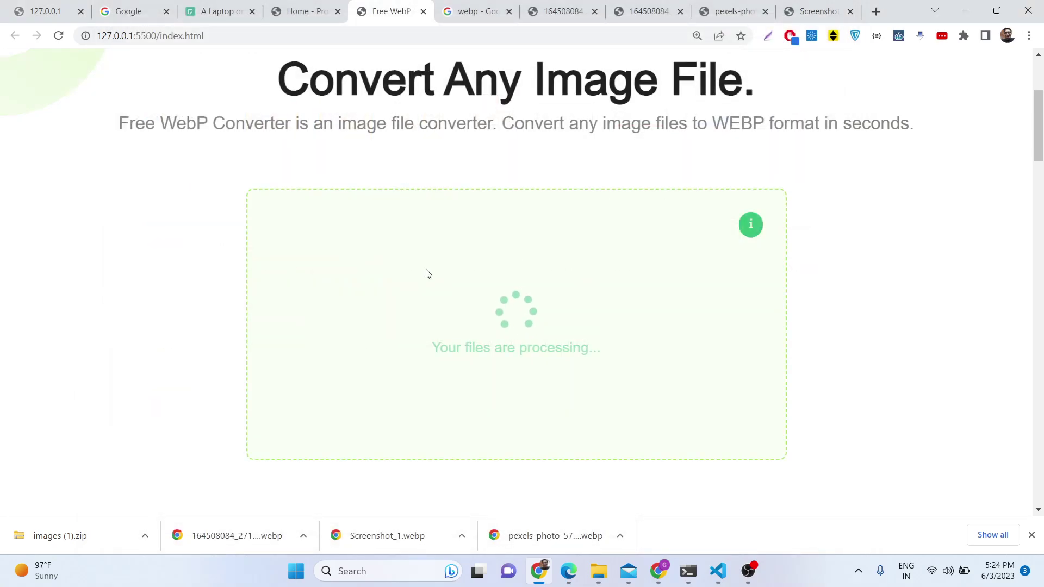
{"action": "scroll", "coordinate": [495, 248], "scroll_direction": "down", "scroll_amount": 5}
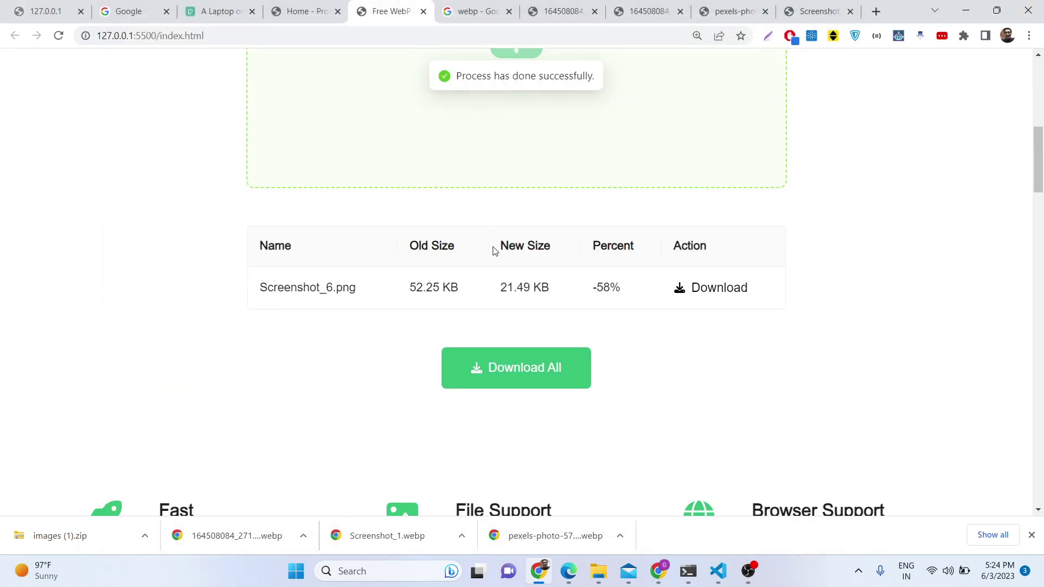
{"action": "scroll", "coordinate": [522, 369], "scroll_direction": "up", "scroll_amount": 3}
{"action": "left_click", "coordinate": [700, 424]}
Convert Screenshot_3 to WebP and check its entry alongside Screenshot_6 in the conversion table
{"action": "scroll", "coordinate": [419, 289], "scroll_direction": "up", "scroll_amount": 1}
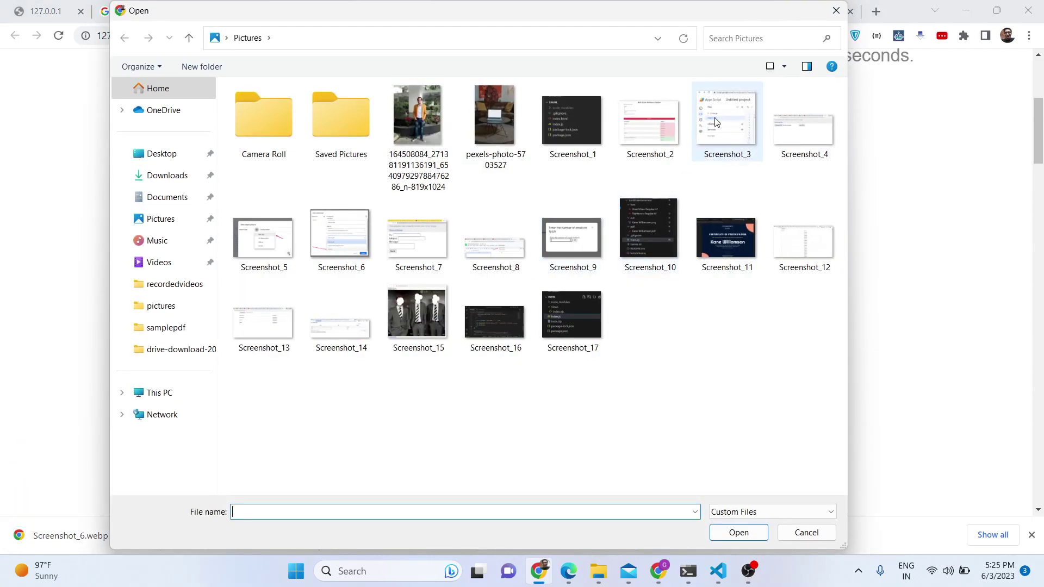
{"action": "double_click", "coordinate": [715, 122]}
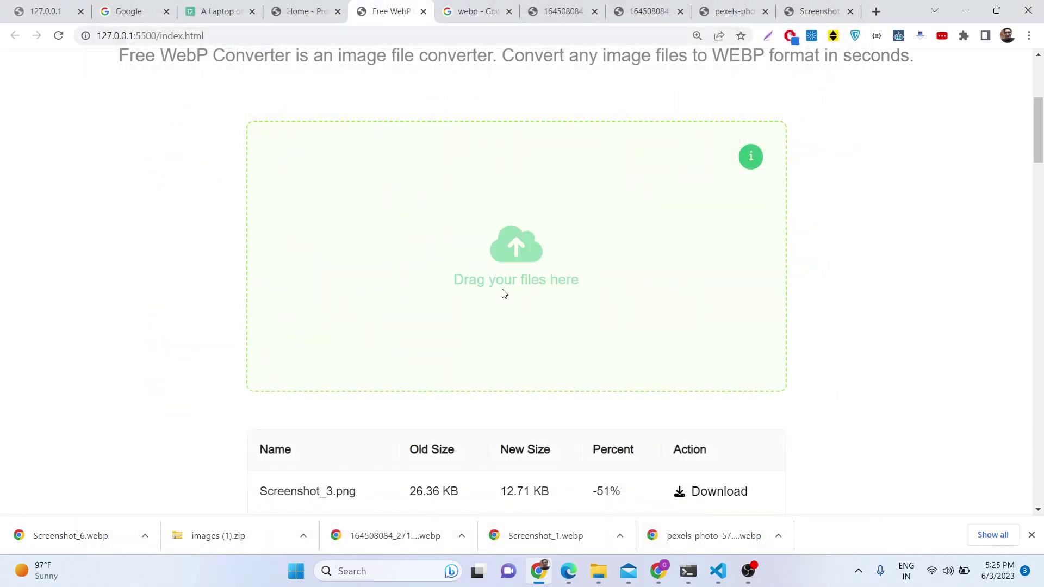
{"action": "scroll", "coordinate": [502, 293], "scroll_direction": "down", "scroll_amount": 2}
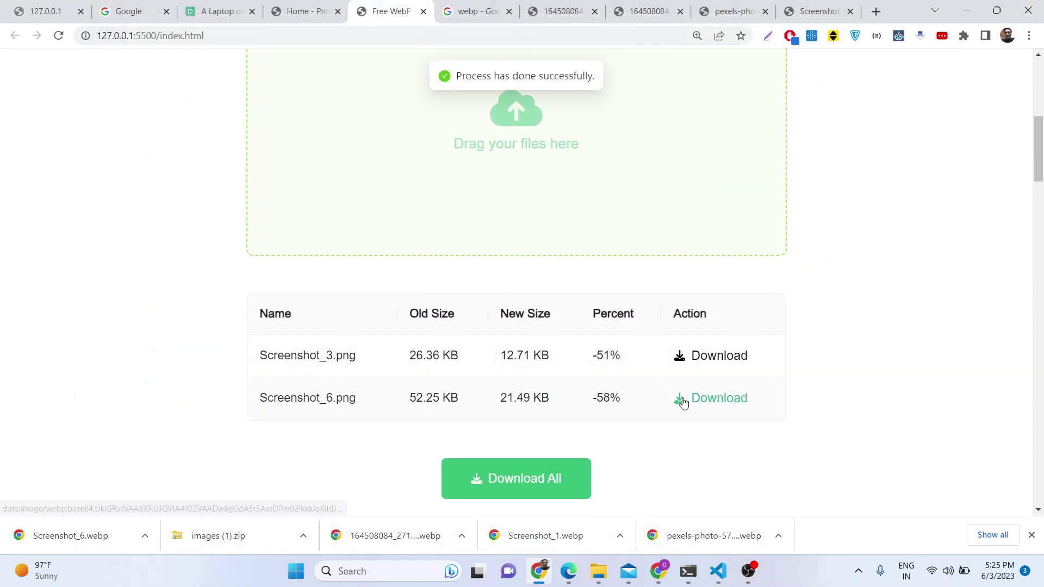
{"action": "scroll", "coordinate": [279, 314], "scroll_direction": "up", "scroll_amount": 1}
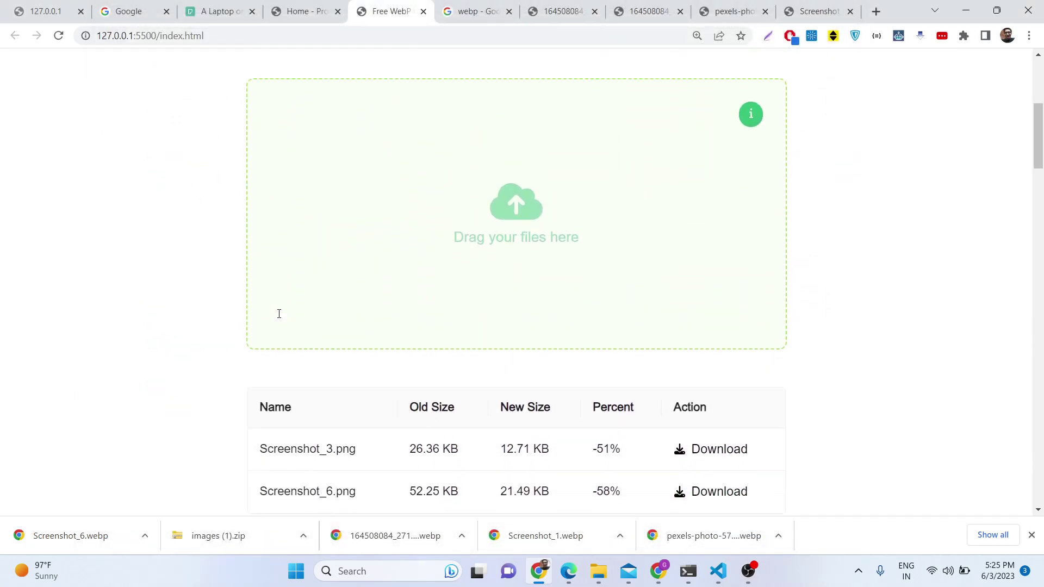
{"action": "scroll", "coordinate": [279, 314], "scroll_direction": "up", "scroll_amount": 2}
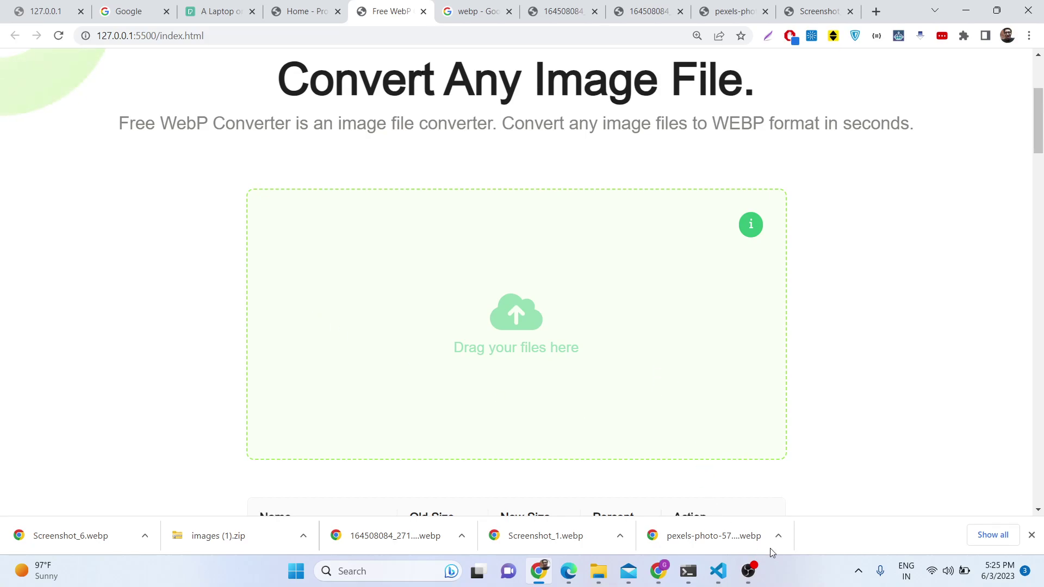
Dismiss the browser's downloads bar and look over the upload area and conversion table once more
{"action": "left_click", "coordinate": [1033, 534]}
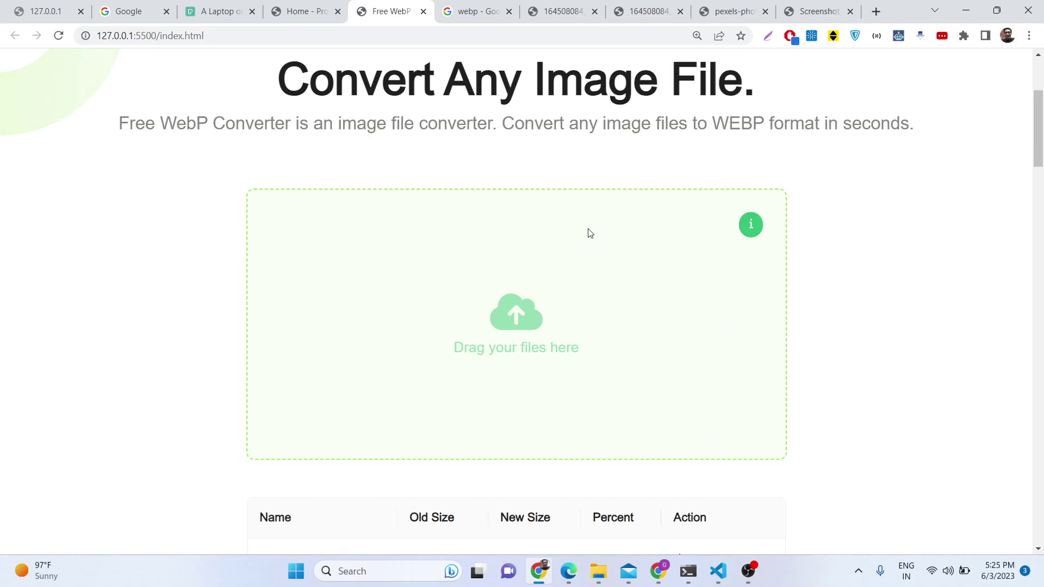
{"action": "scroll", "coordinate": [590, 234], "scroll_direction": "down", "scroll_amount": 2}
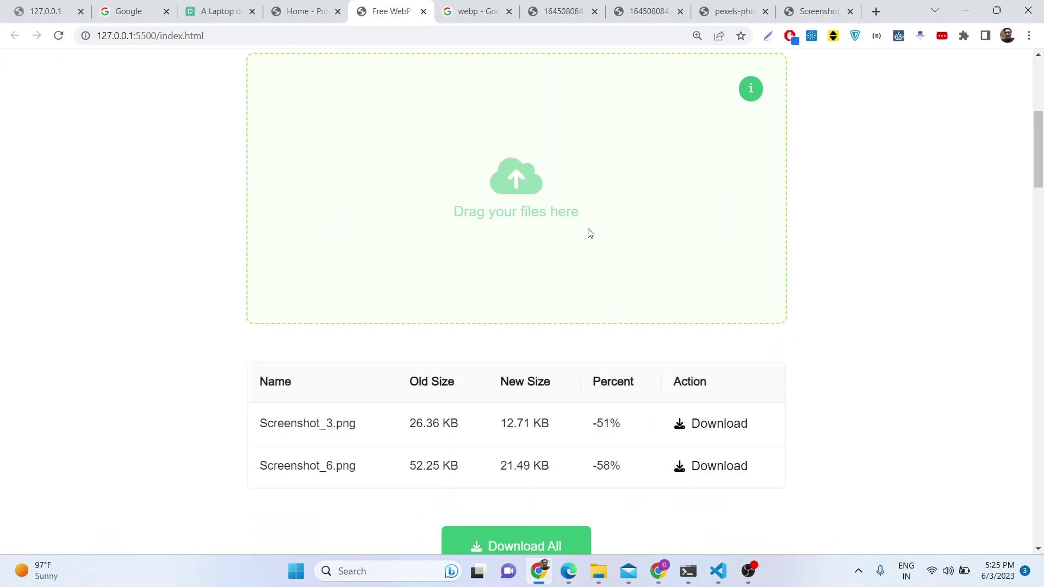
{"action": "scroll", "coordinate": [632, 197], "scroll_direction": "up", "scroll_amount": 2}
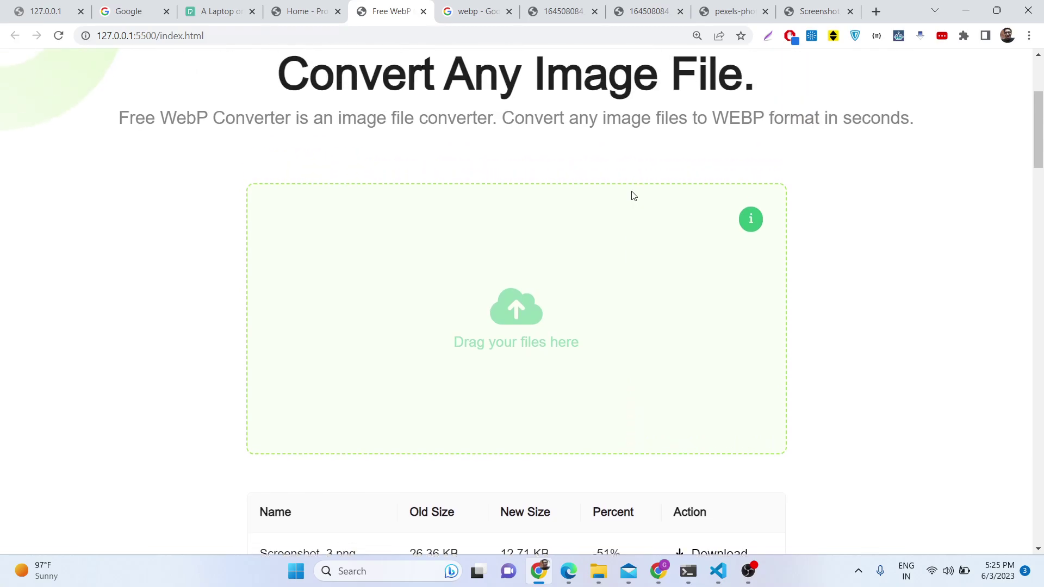
{"action": "scroll", "coordinate": [642, 218], "scroll_direction": "down", "scroll_amount": 2}
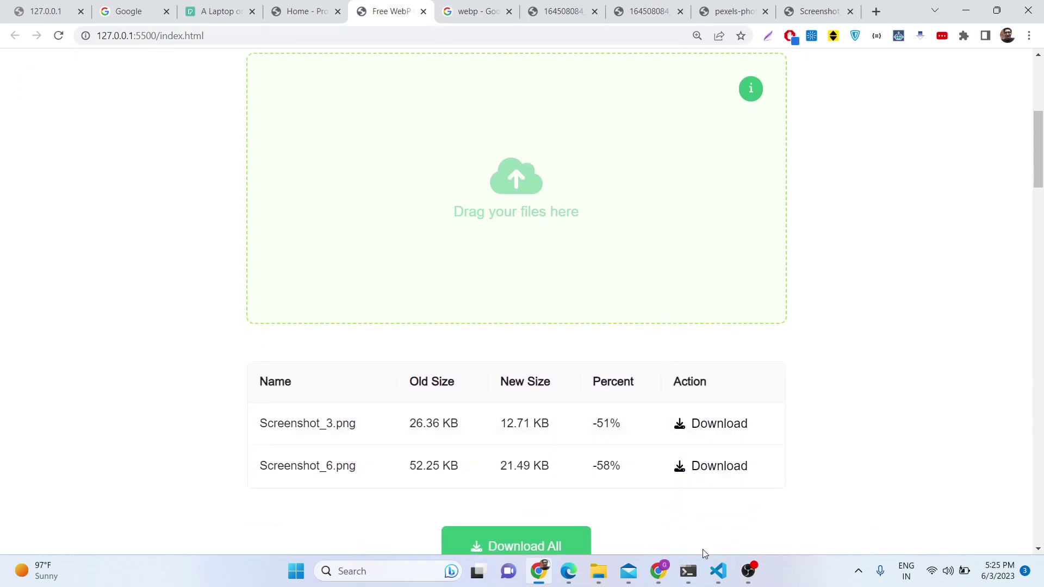
{"action": "left_click", "coordinate": [748, 571]}
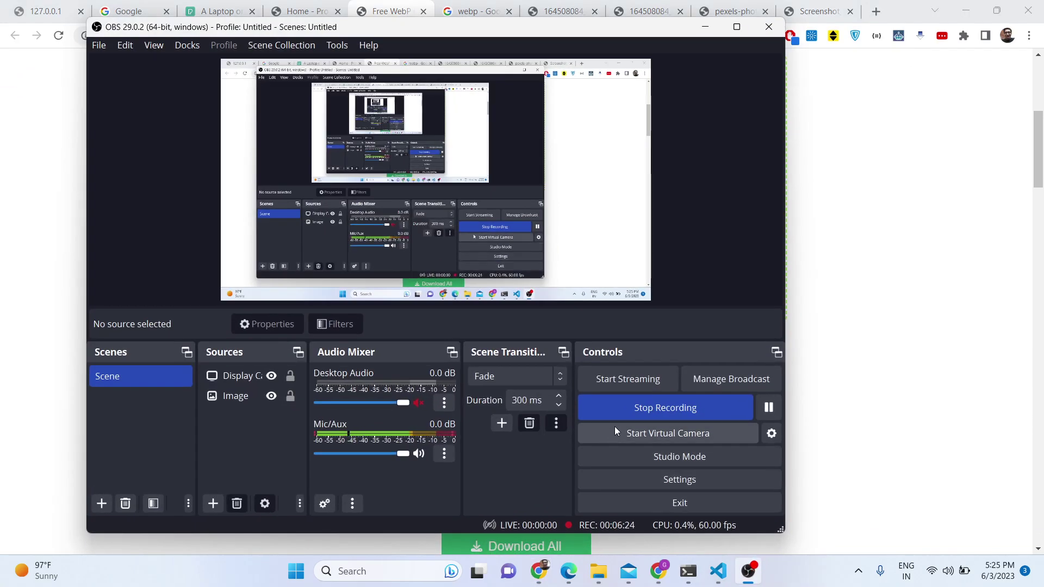